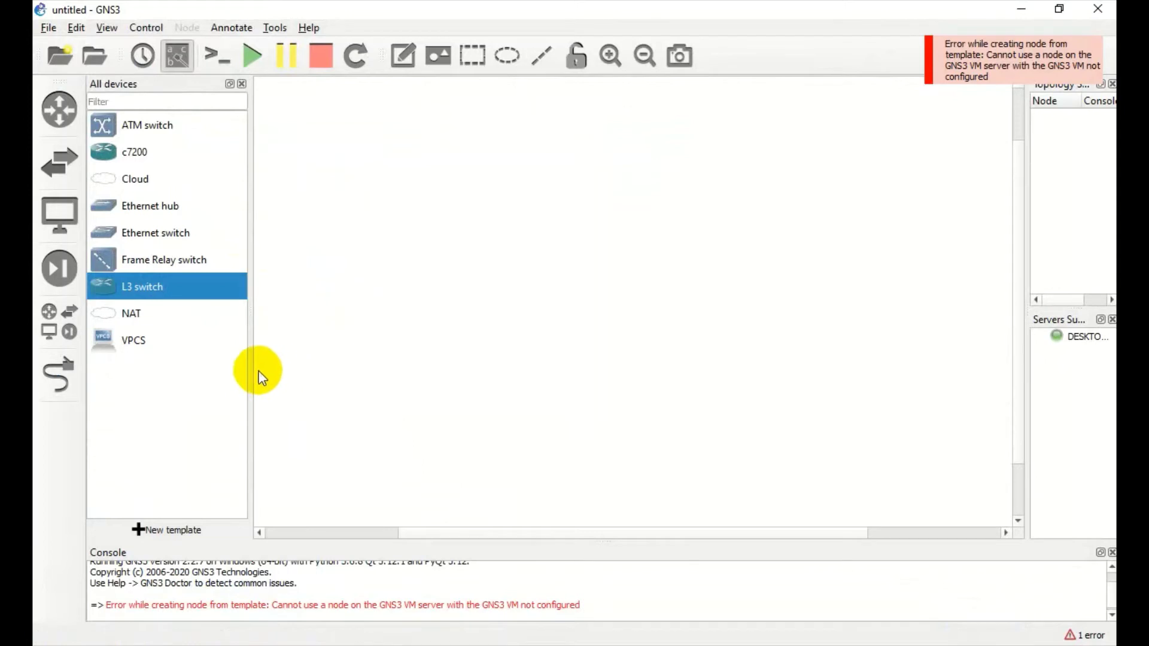
Step: Narrow the device list, add two c7200 routers to the workspace, and arrange them side by side in a horizontal row
drag(252, 364, 177, 362)
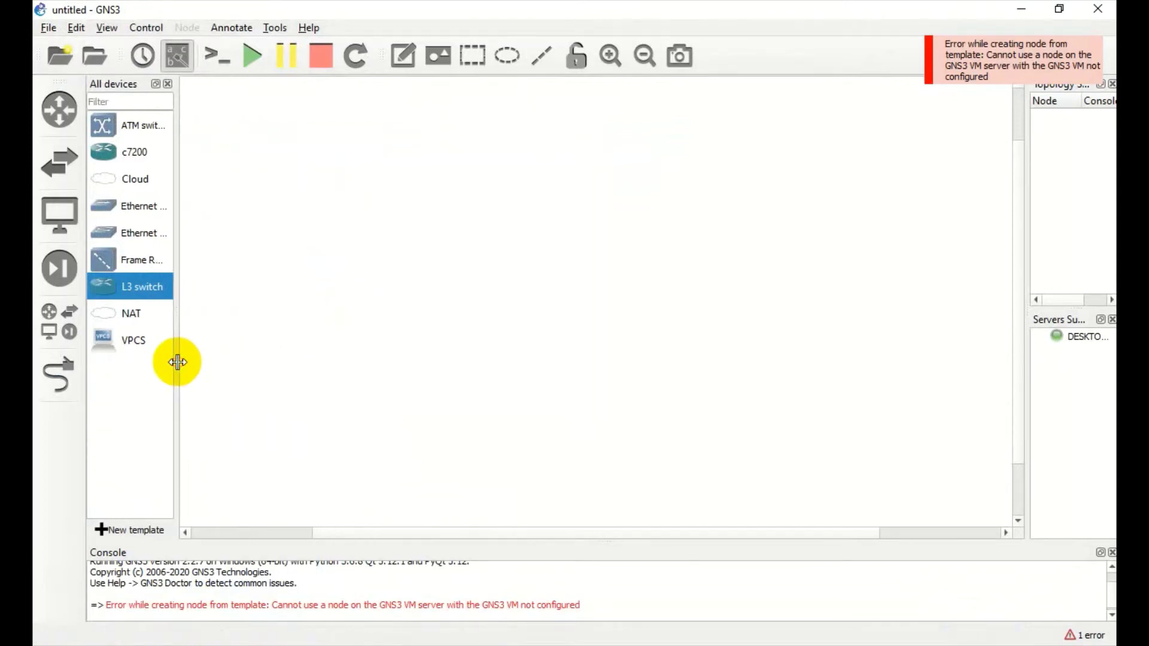
click(113, 158)
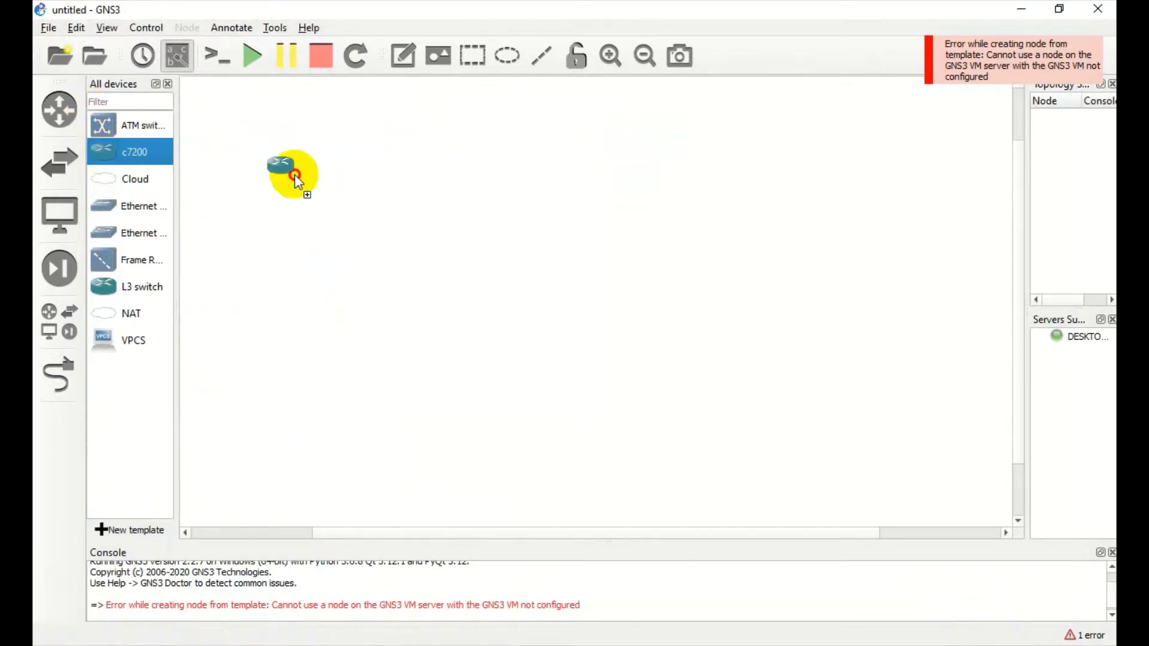
drag(295, 174, 536, 242)
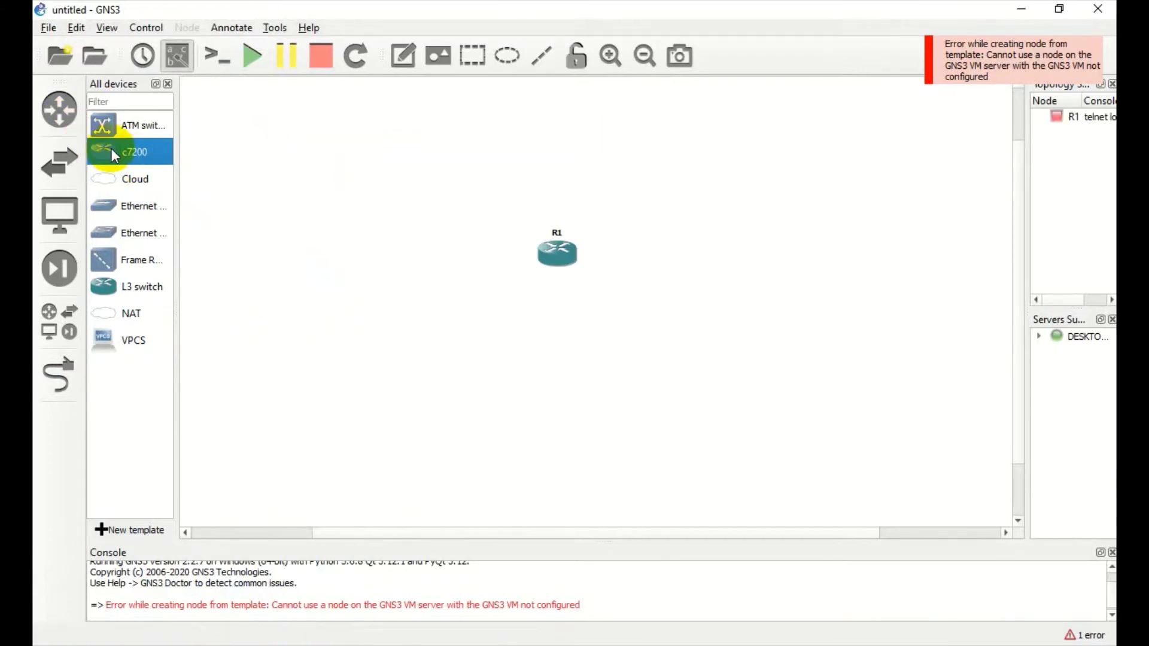
drag(115, 156, 710, 281)
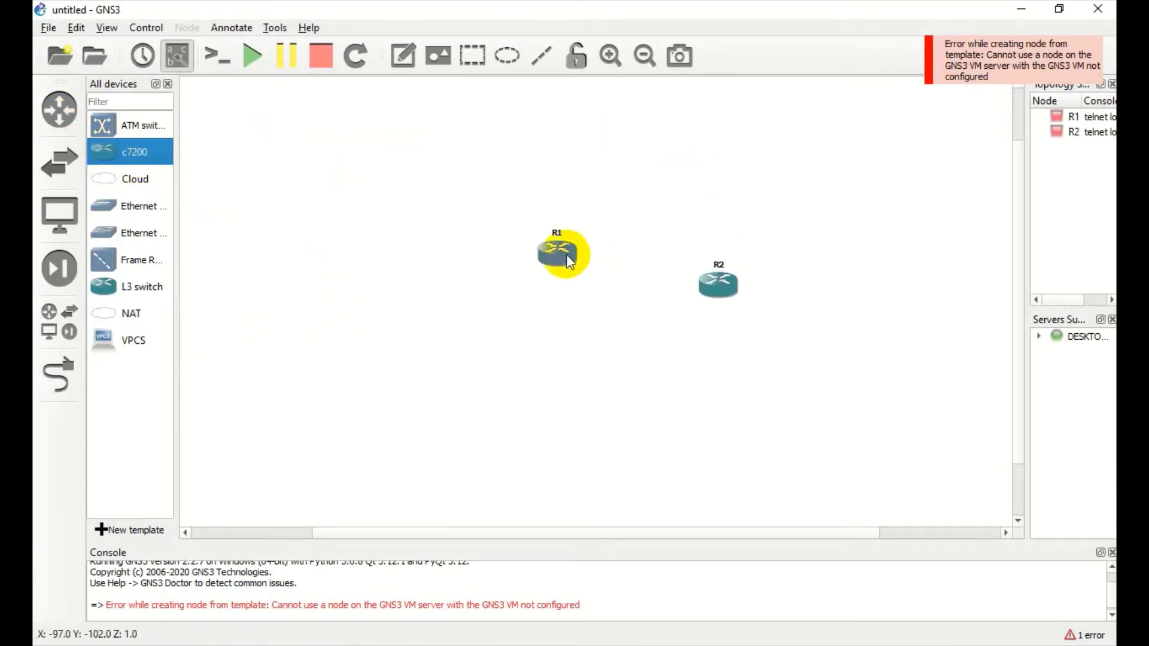
drag(554, 259, 345, 258)
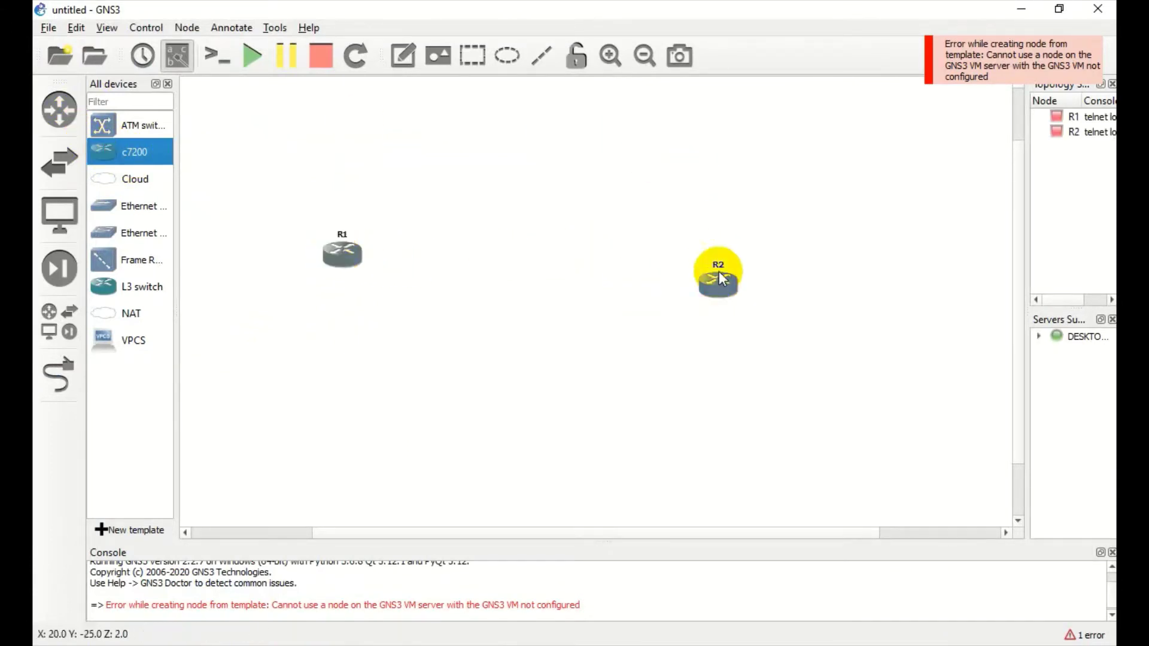
drag(719, 277, 526, 248)
click(412, 293)
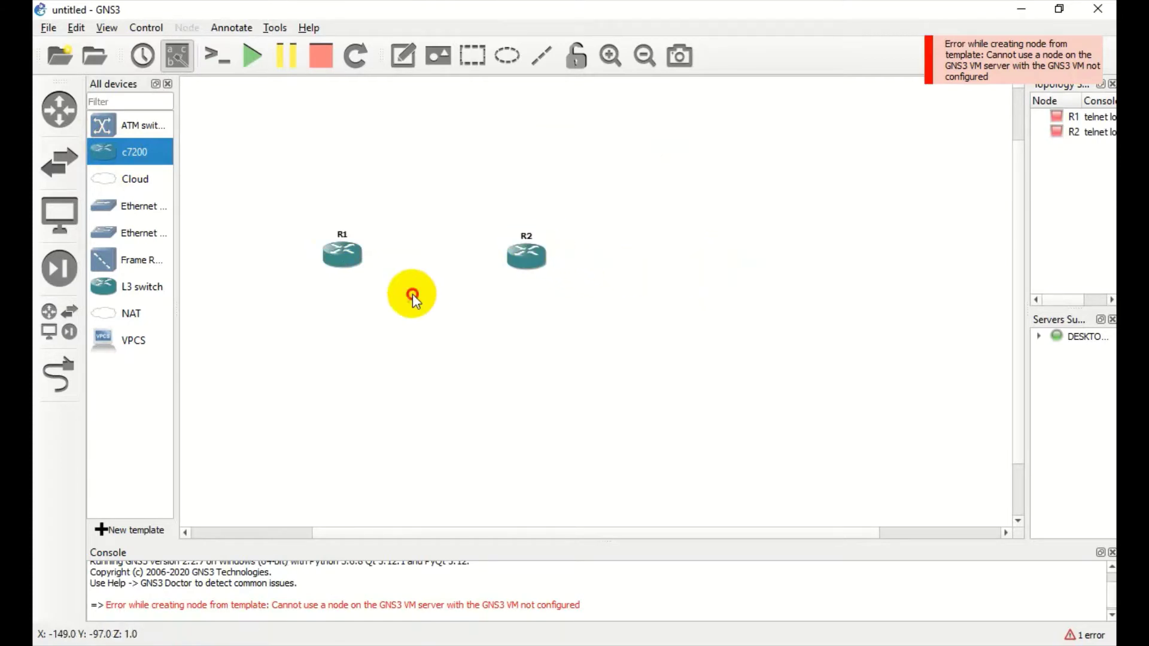
Step: Add two more c7200 routers to the right of R2, continuing the horizontal row
drag(118, 159, 682, 305)
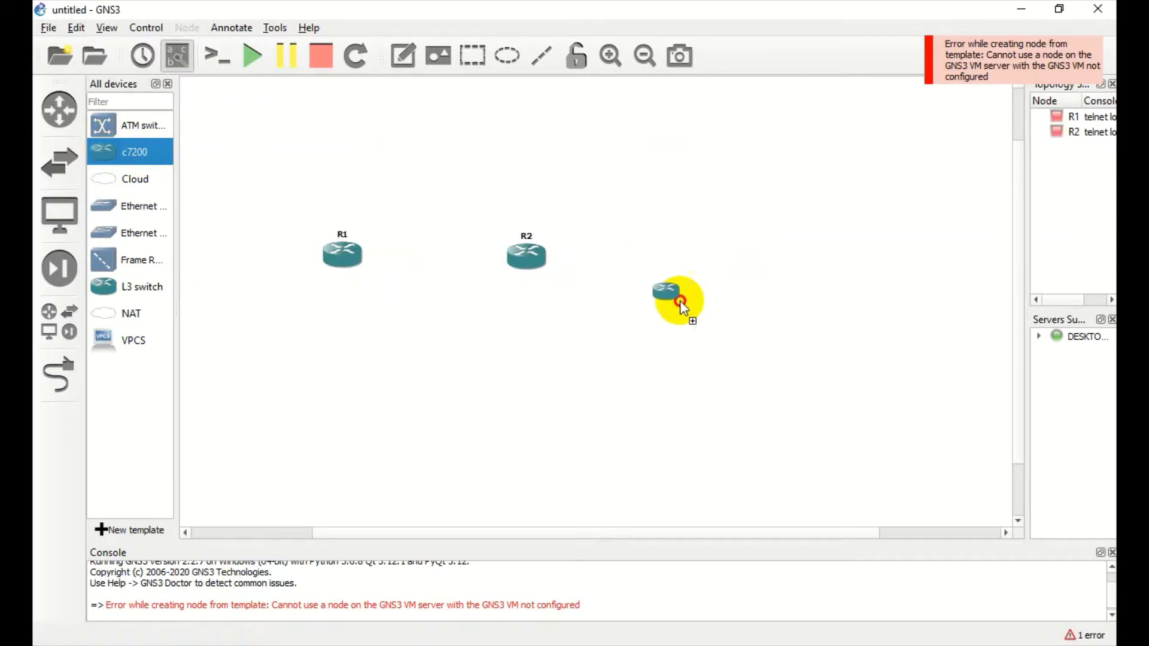
drag(662, 265, 690, 264)
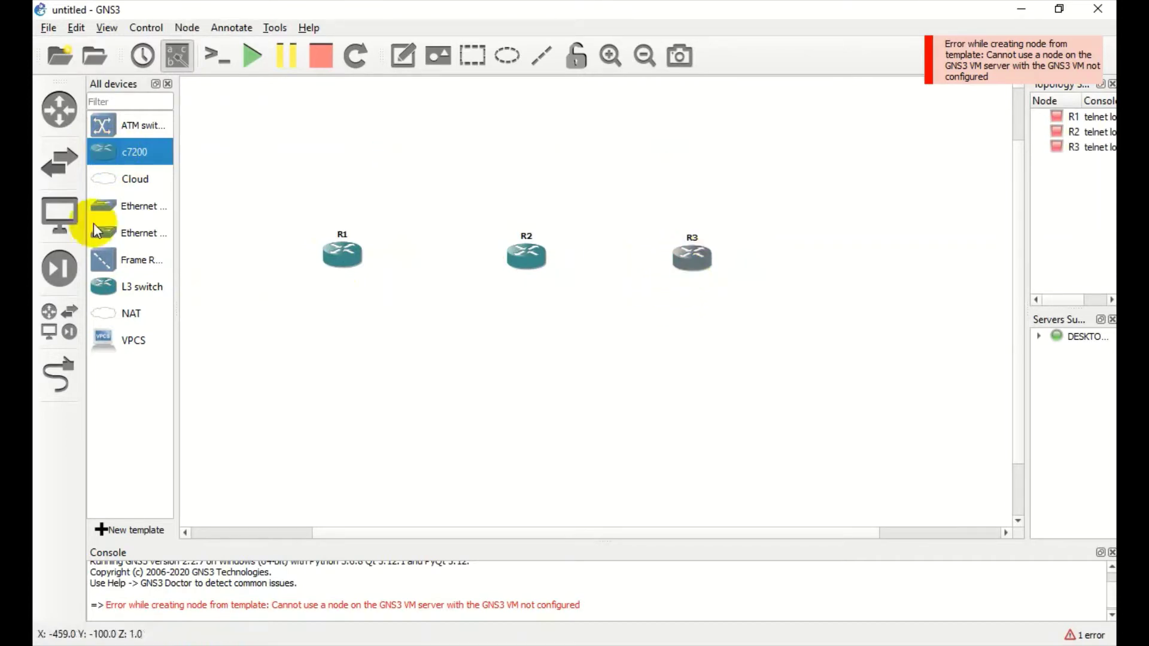
drag(96, 152, 788, 227)
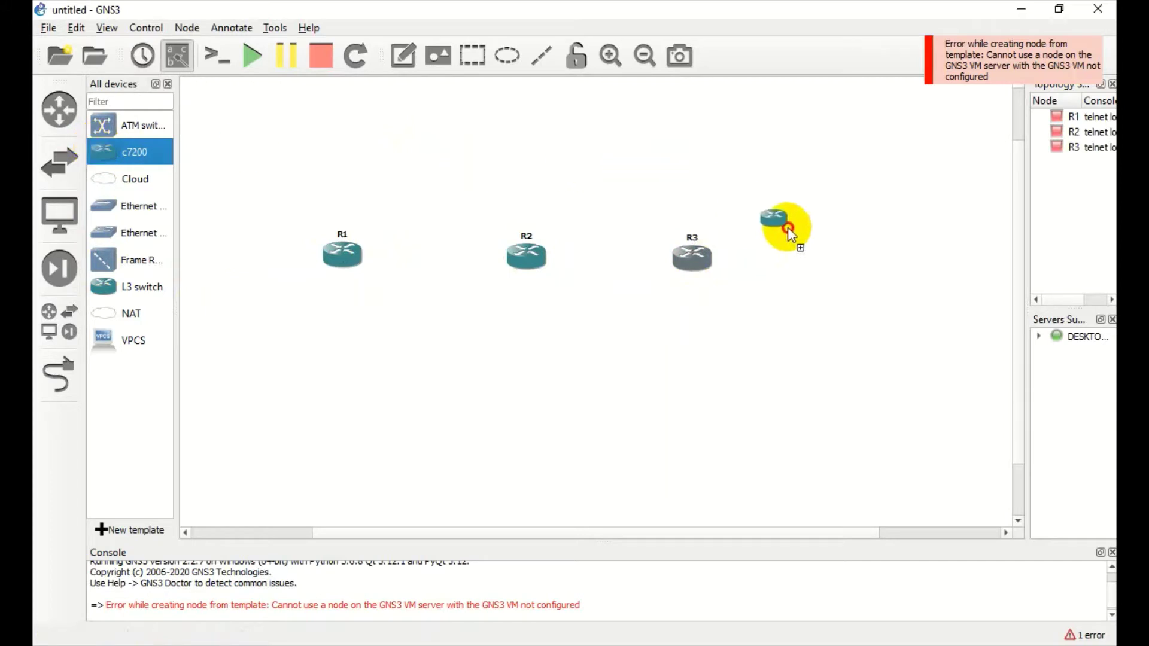
drag(842, 262, 845, 262)
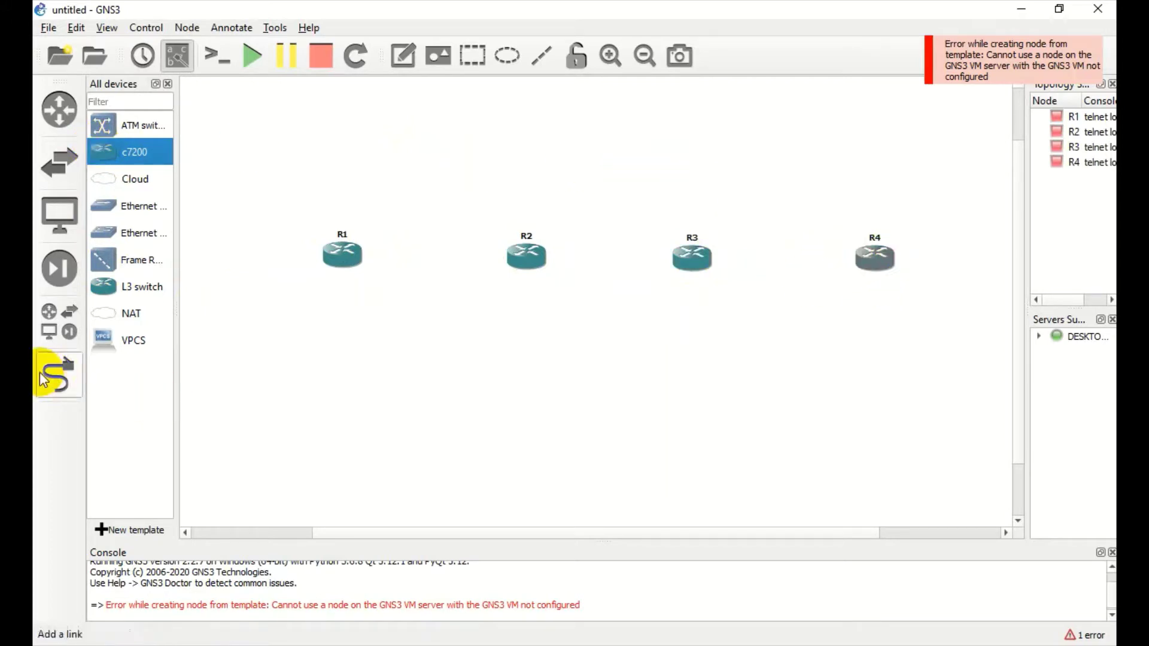
Step: Link R1's FastEthernet0/0 interface to R2's FastEthernet0/0 interface
click(59, 374)
click(353, 254)
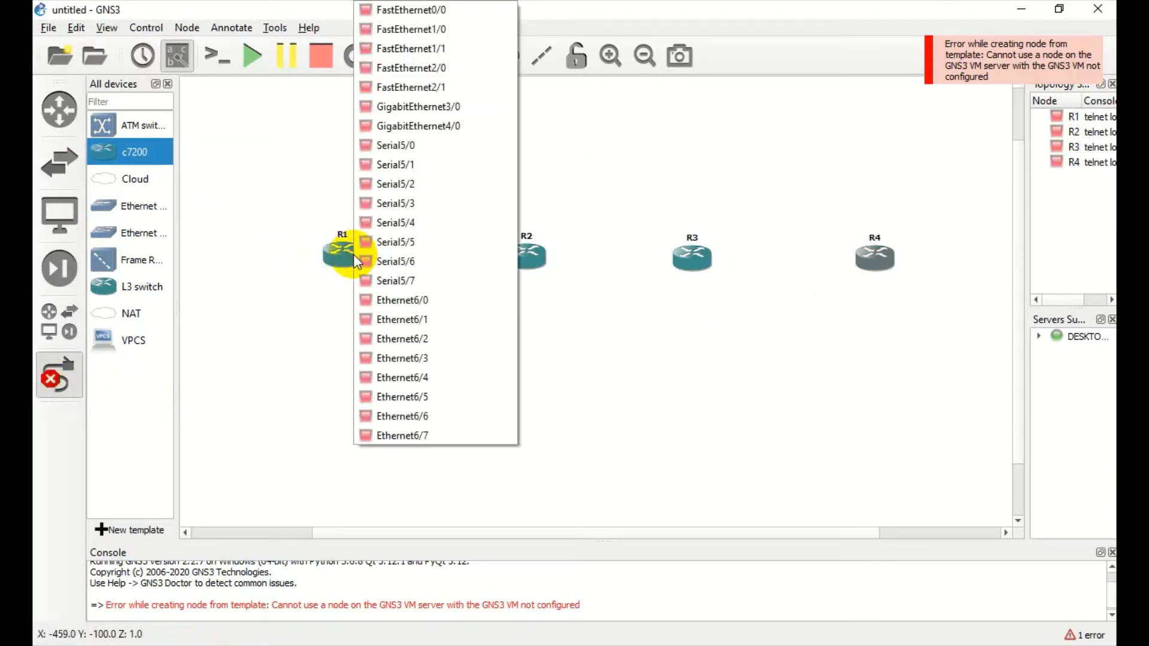
click(383, 11)
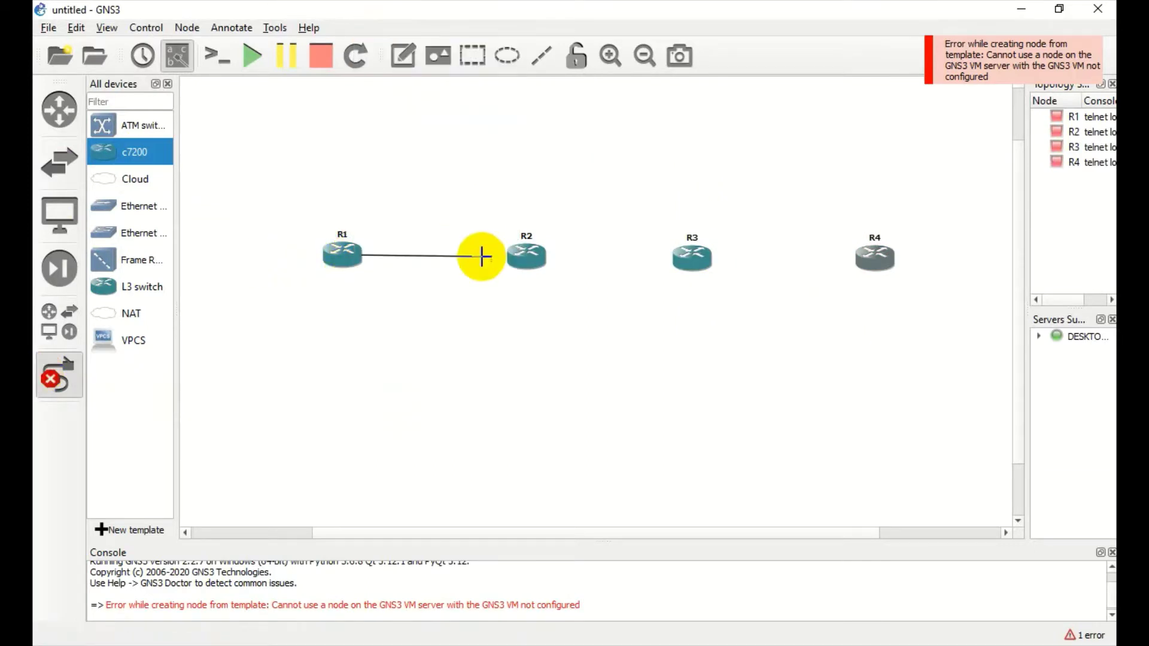
click(518, 256)
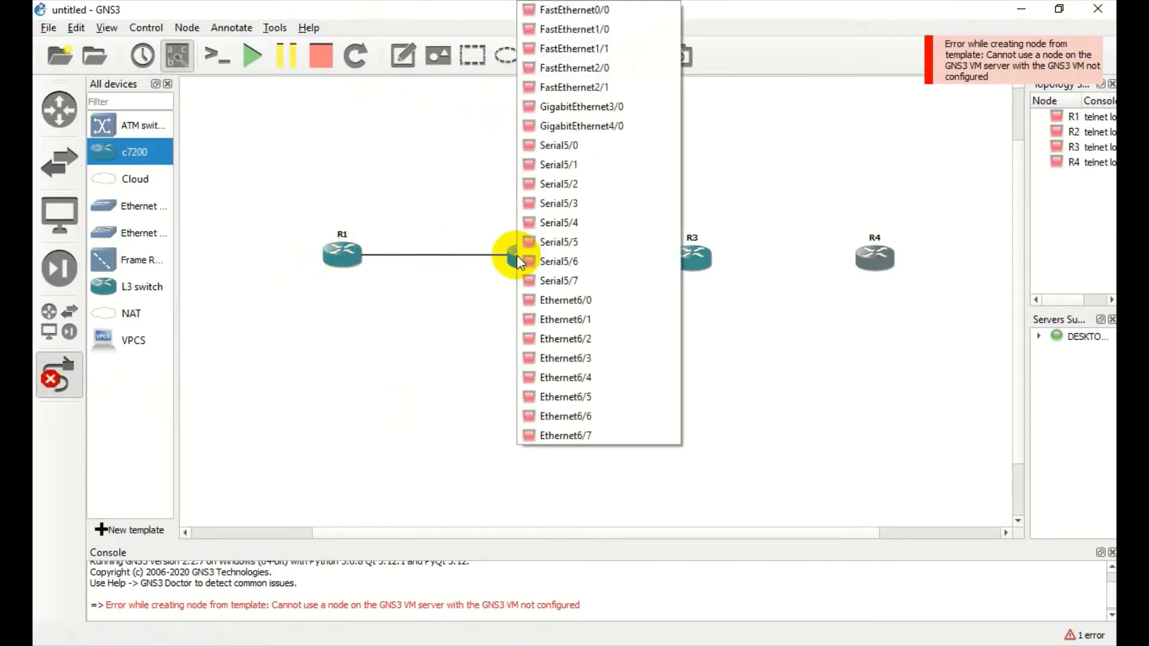
click(566, 11)
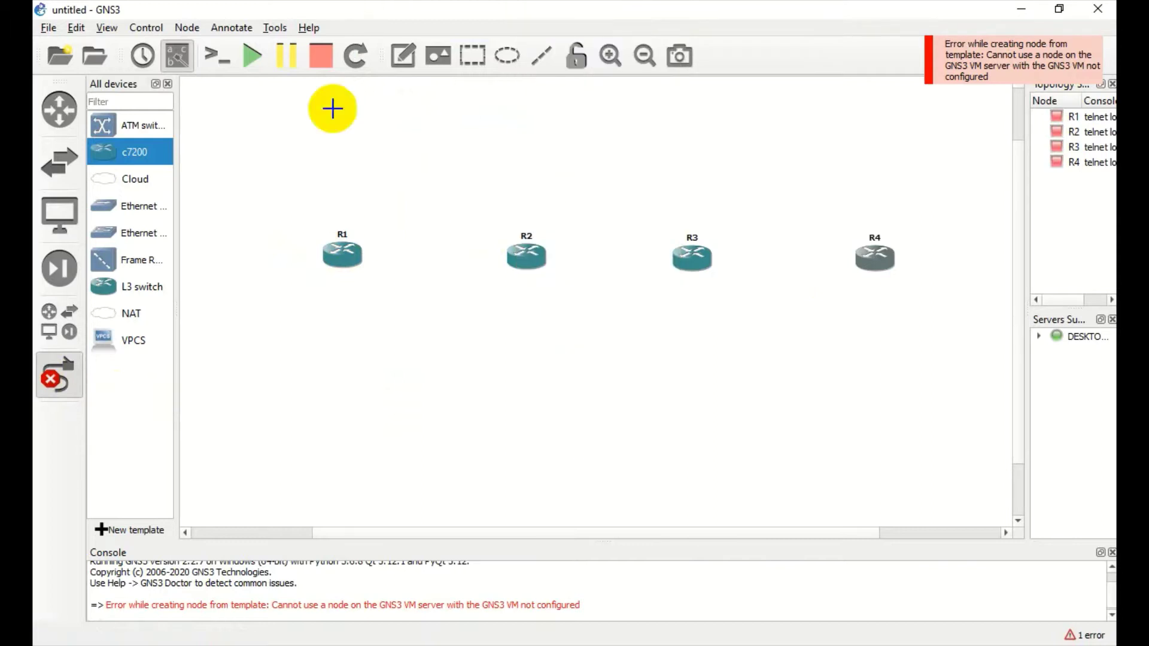
Step: Link R2's FastEthernet1/0 interface to R3's FastEthernet0/0 interface
click(534, 262)
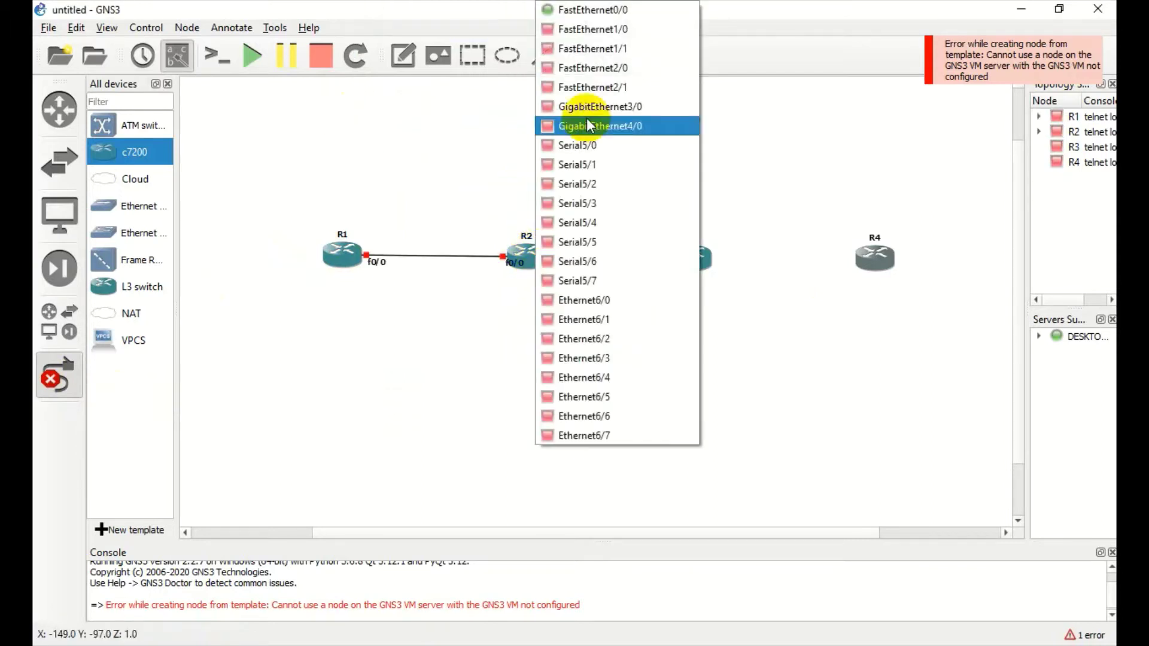
click(626, 29)
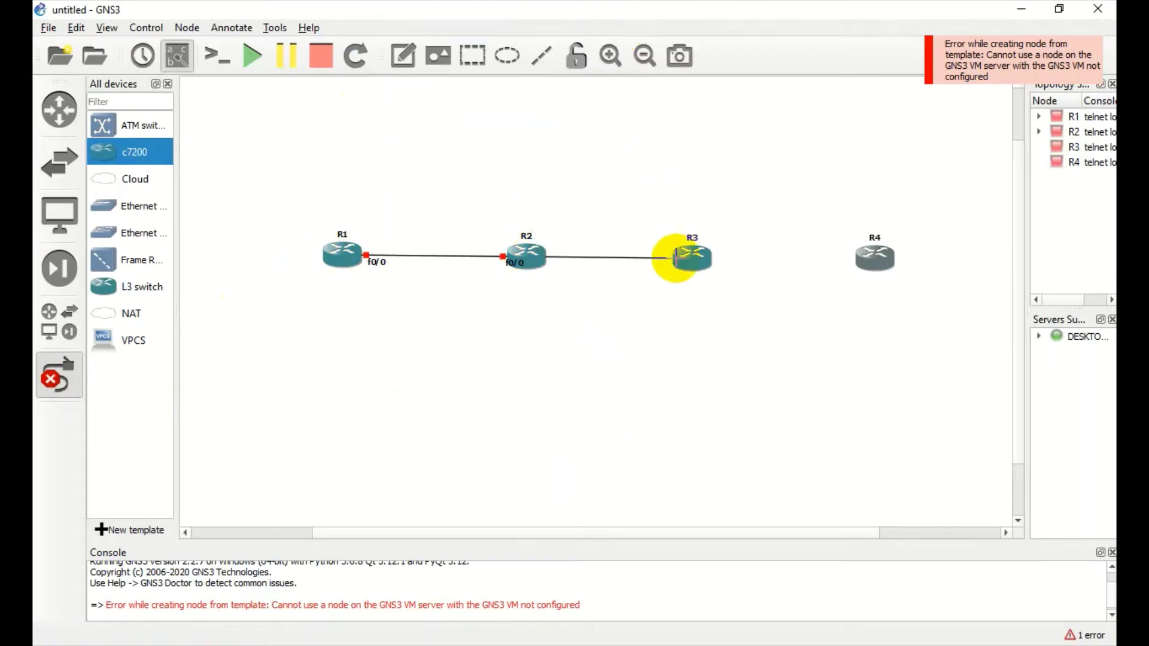
click(676, 262)
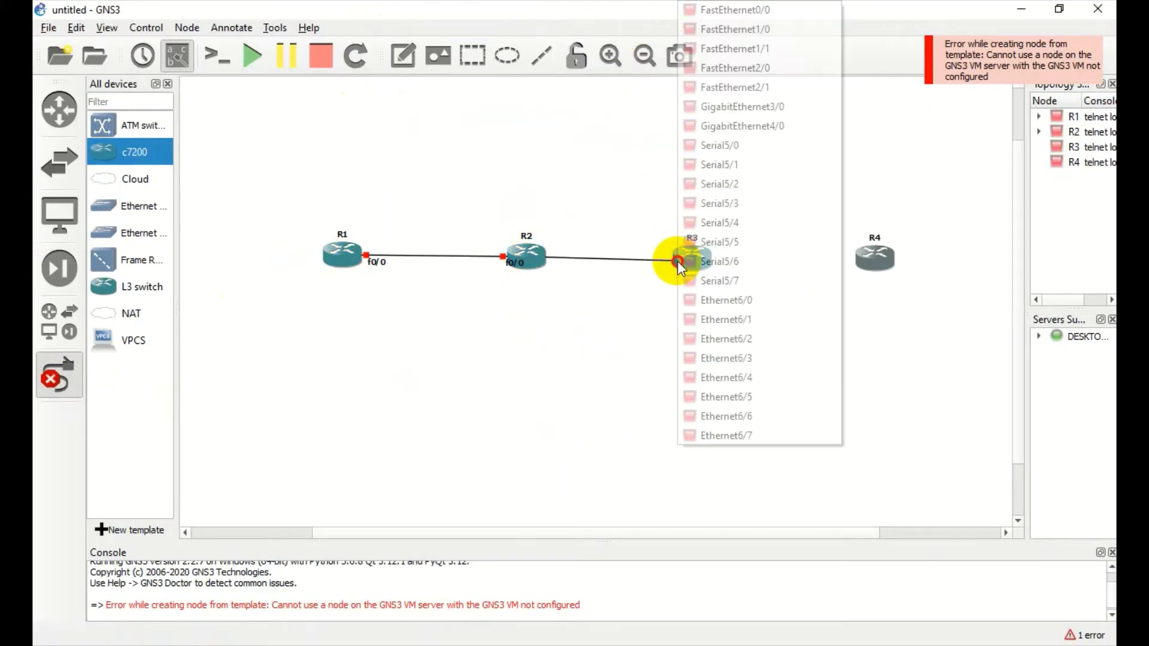
click(713, 14)
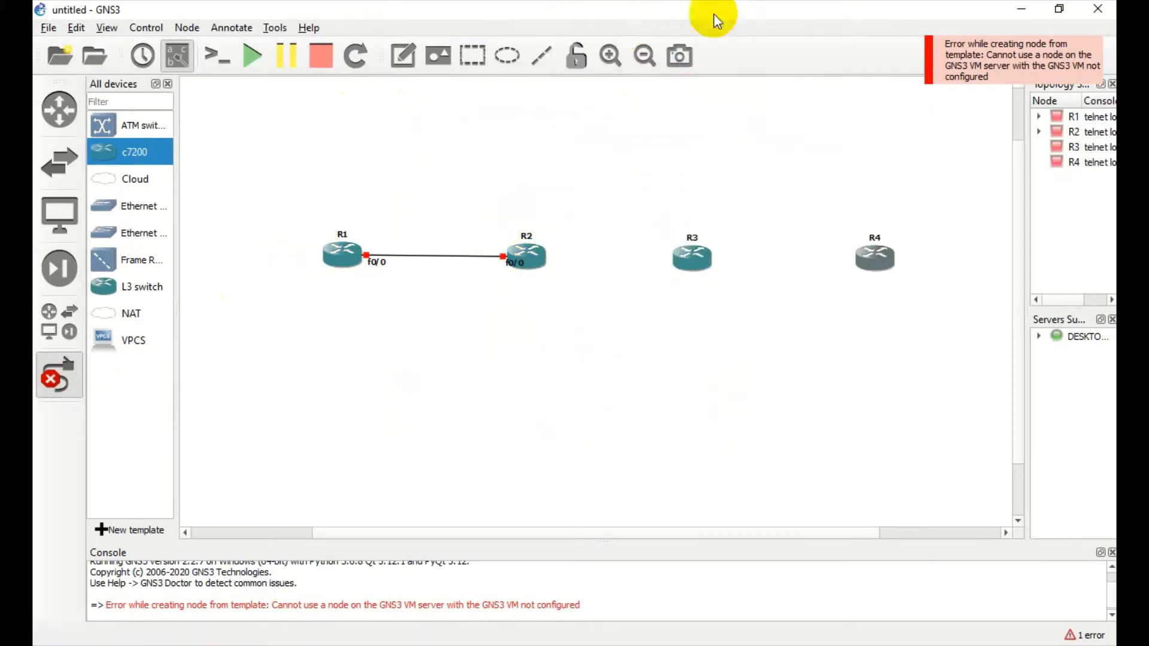
Step: Link R3's FastEthernet1/0 interface to R4's FastEthernet0/0 interface and stop adding links
click(706, 256)
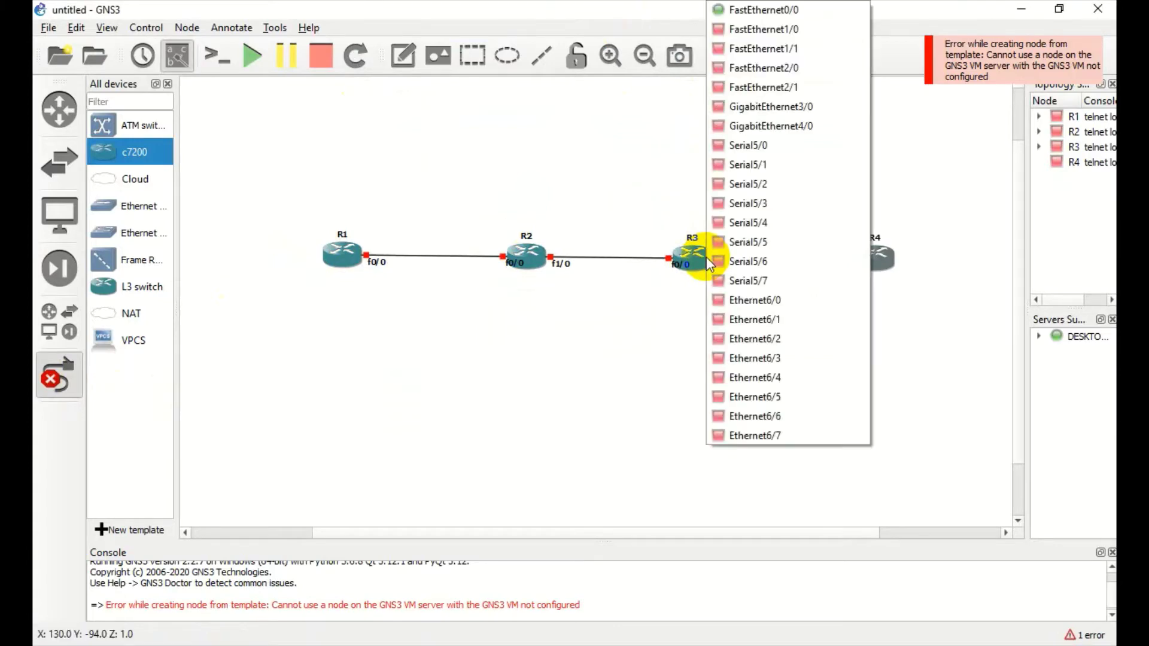
click(756, 30)
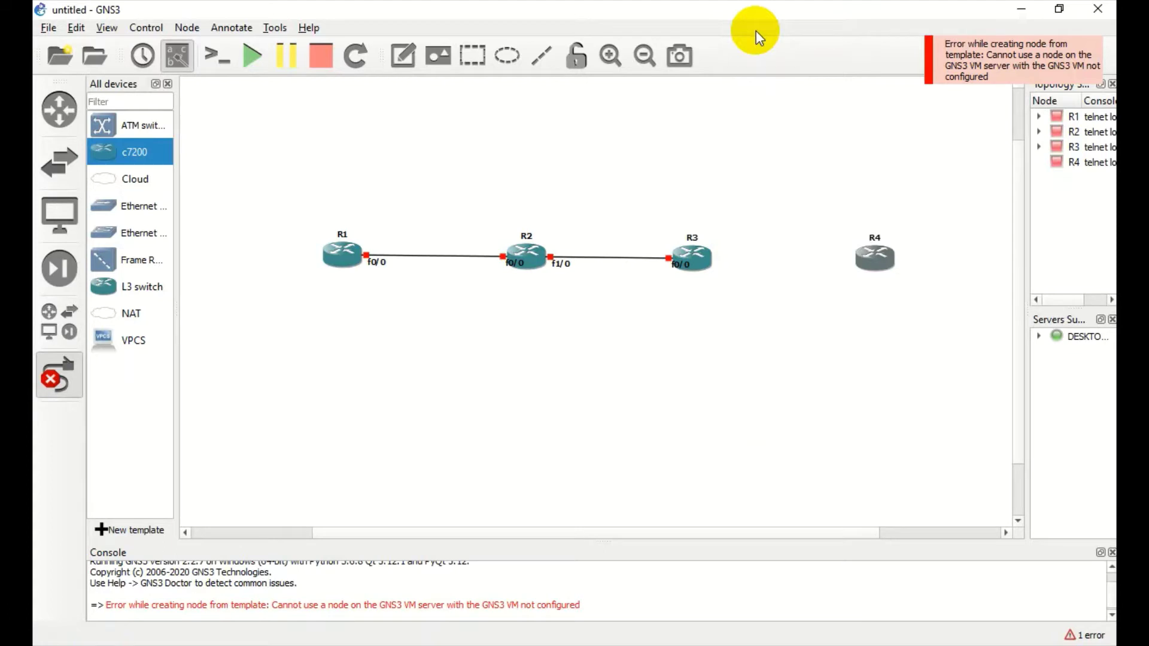
click(870, 256)
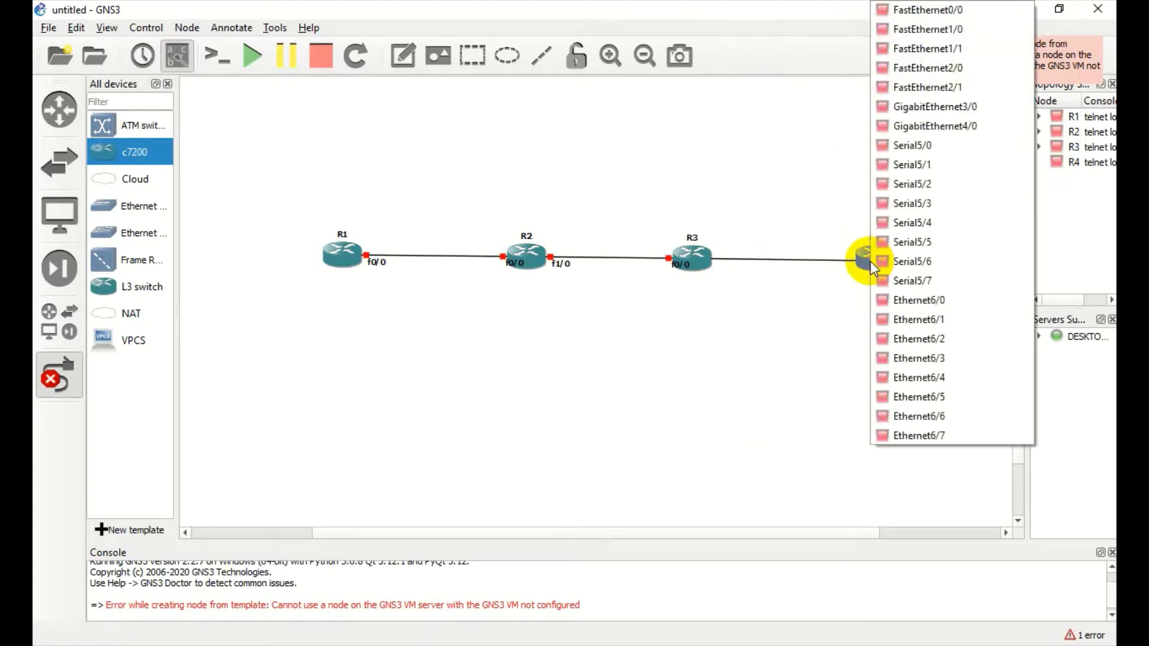
click(890, 10)
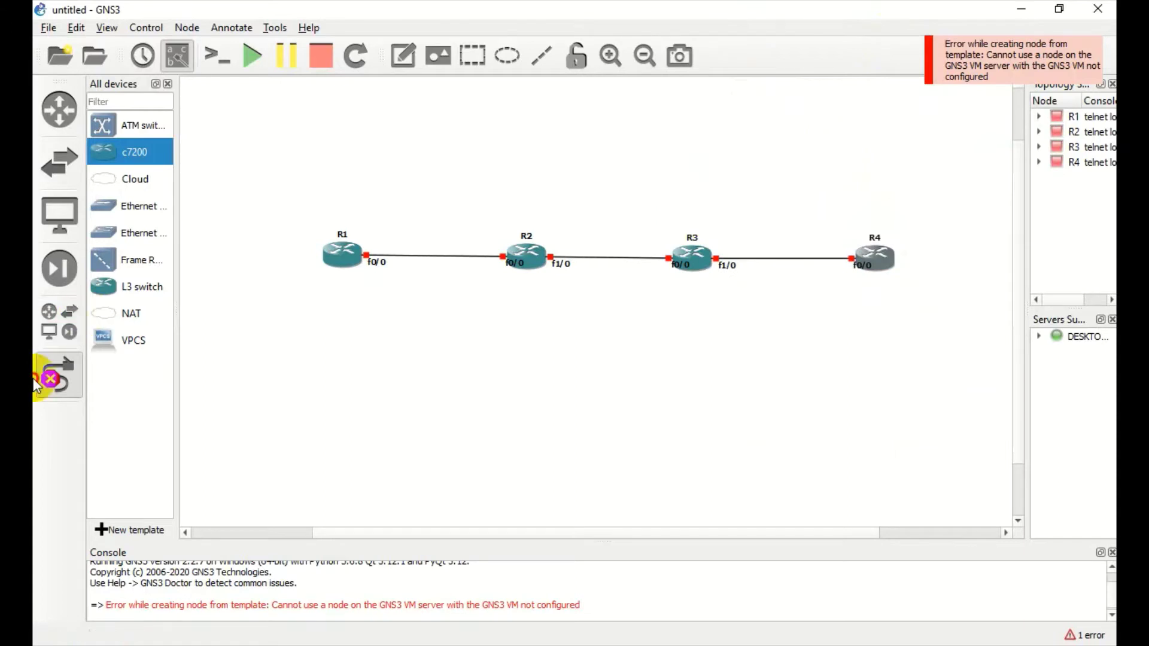
click(56, 381)
click(57, 381)
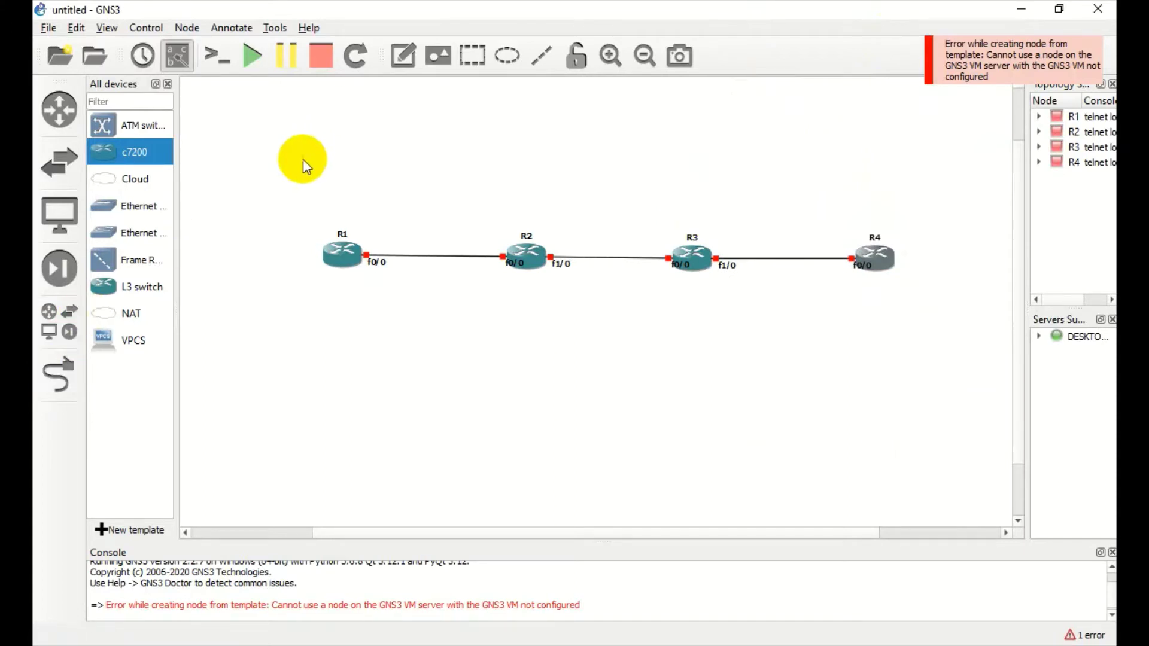
drag(290, 180, 906, 297)
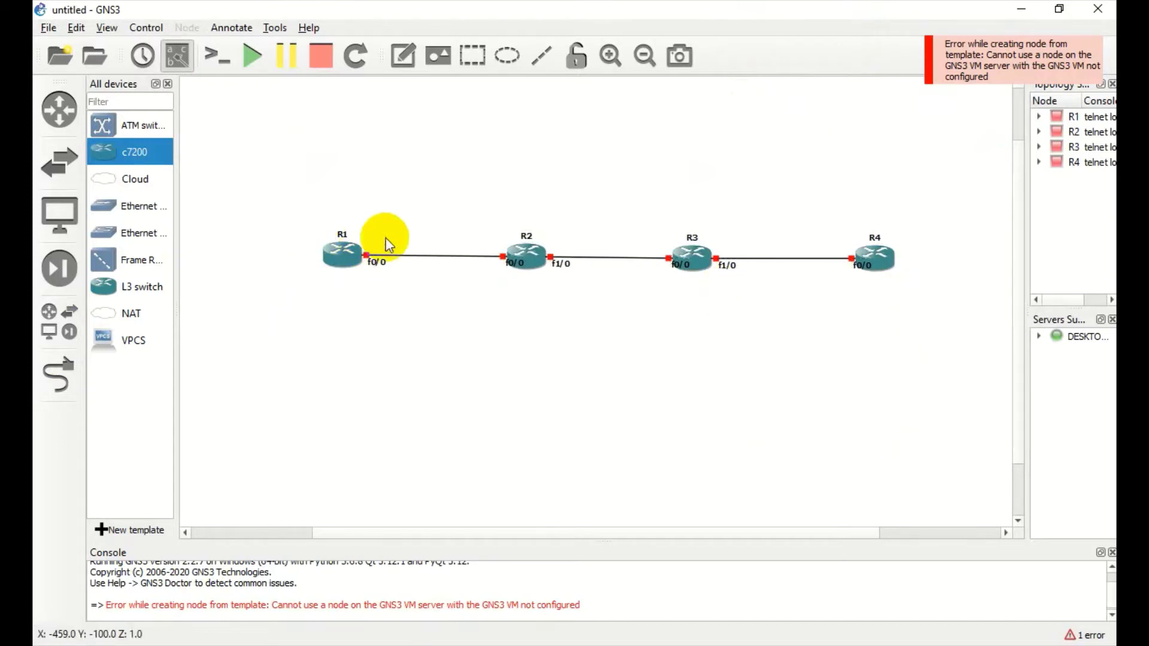
click(692, 252)
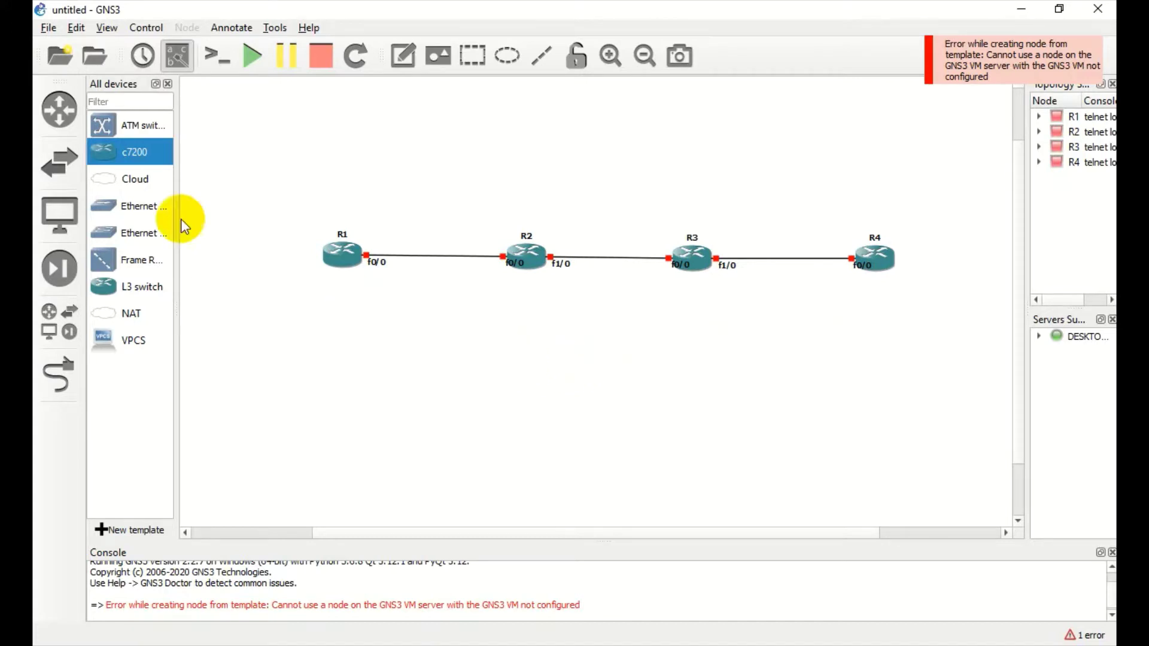
Step: Add a c7200 router to the left of R1 and link its FastEthernet0/0 interface to R1's FastEthernet1/0
drag(100, 144, 215, 250)
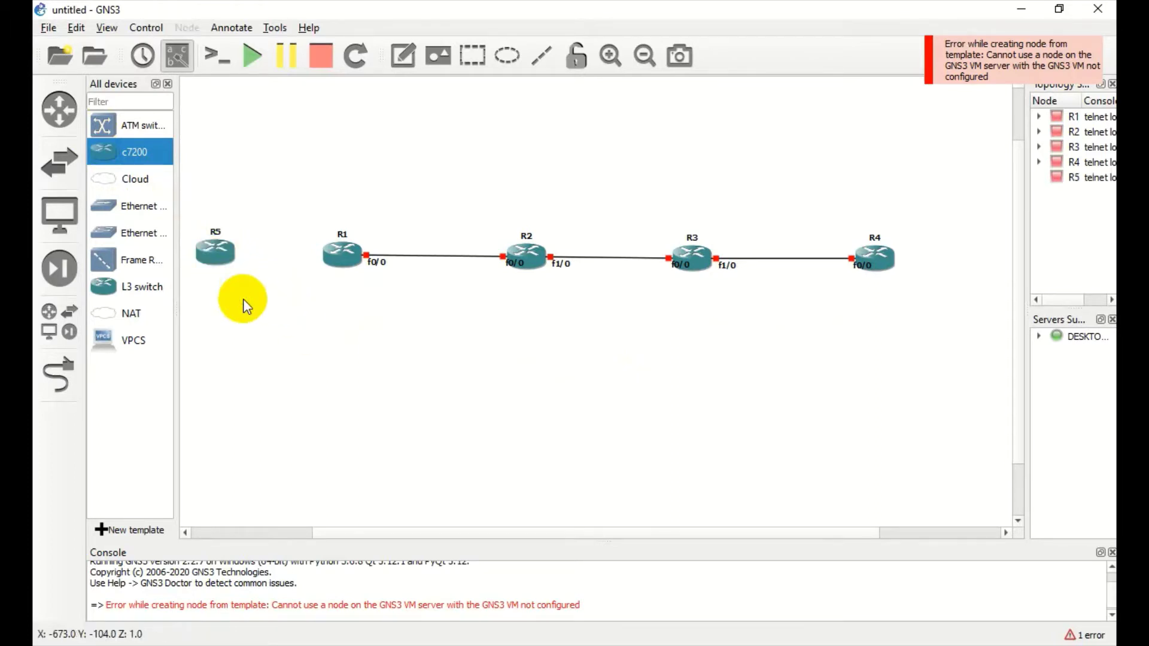
click(58, 374)
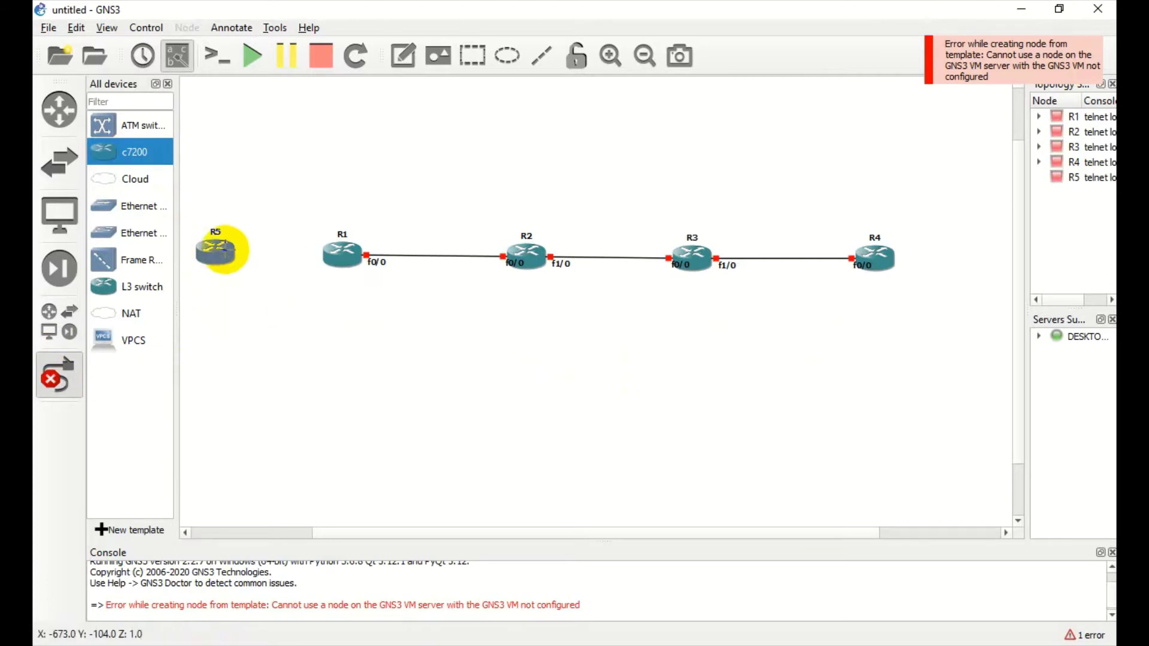
click(223, 249)
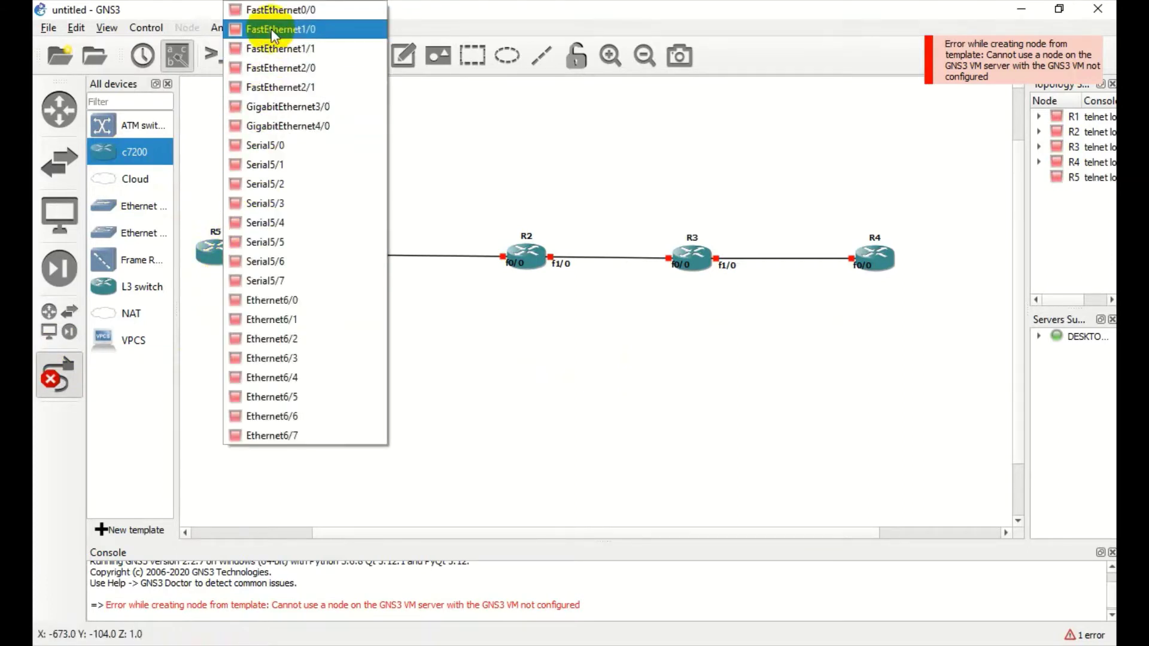
click(271, 9)
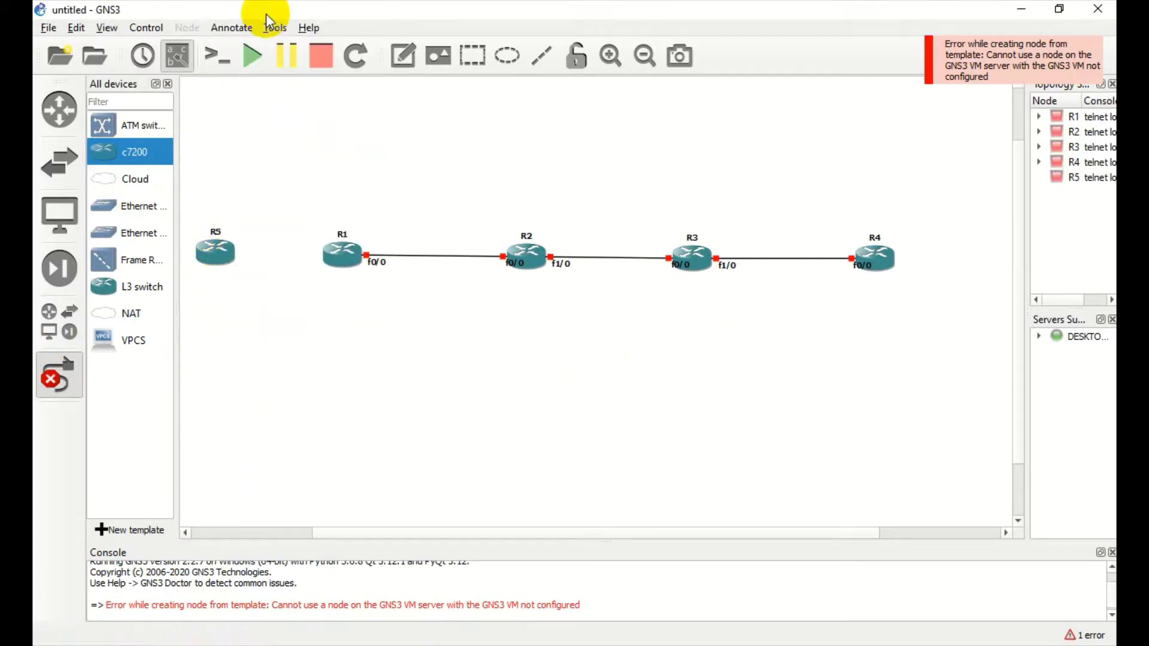
click(338, 256)
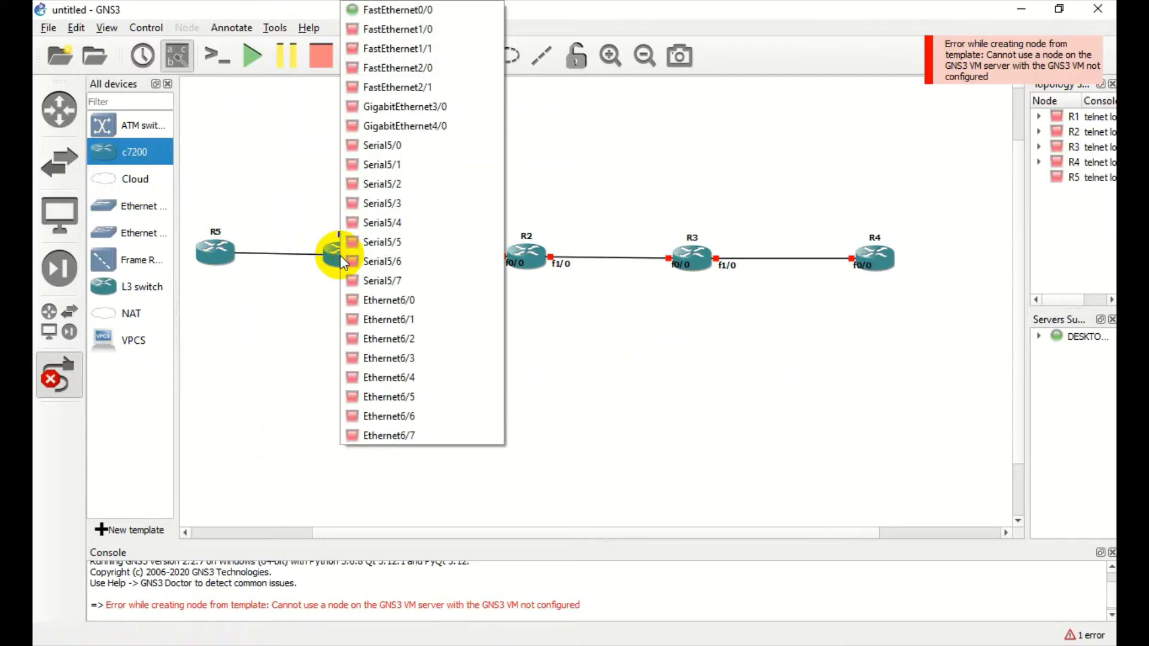
click(393, 29)
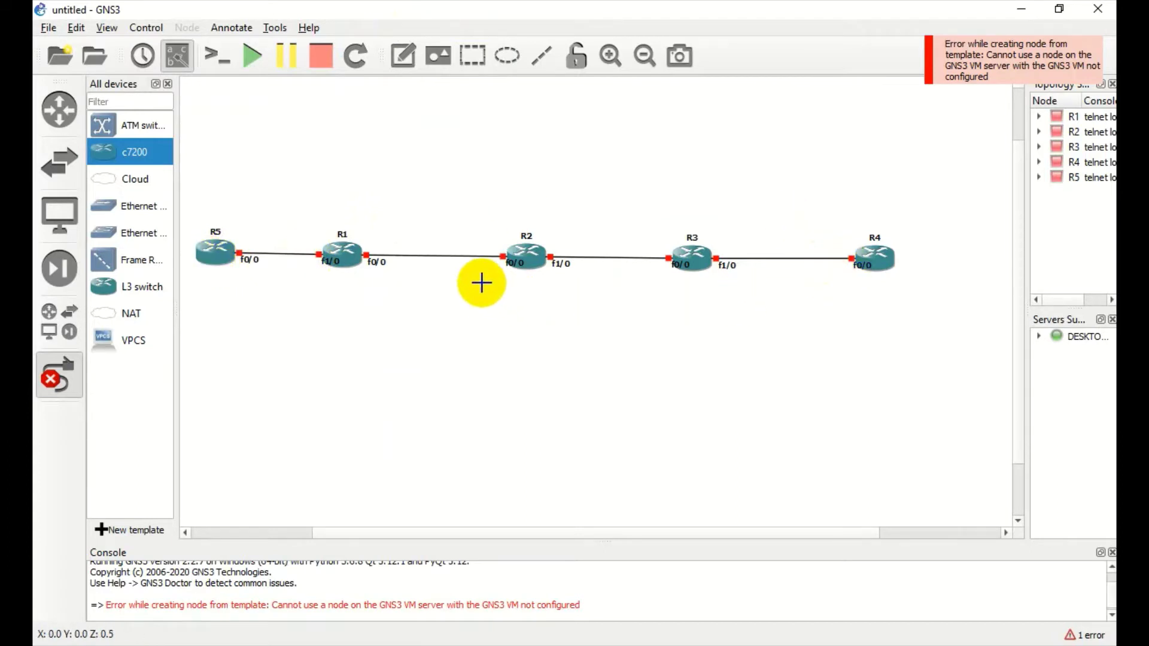
Step: Delete the link between R1 and R2 and reconnect them using FastEthernet1/1 on both routers
right_click(462, 257)
click(487, 324)
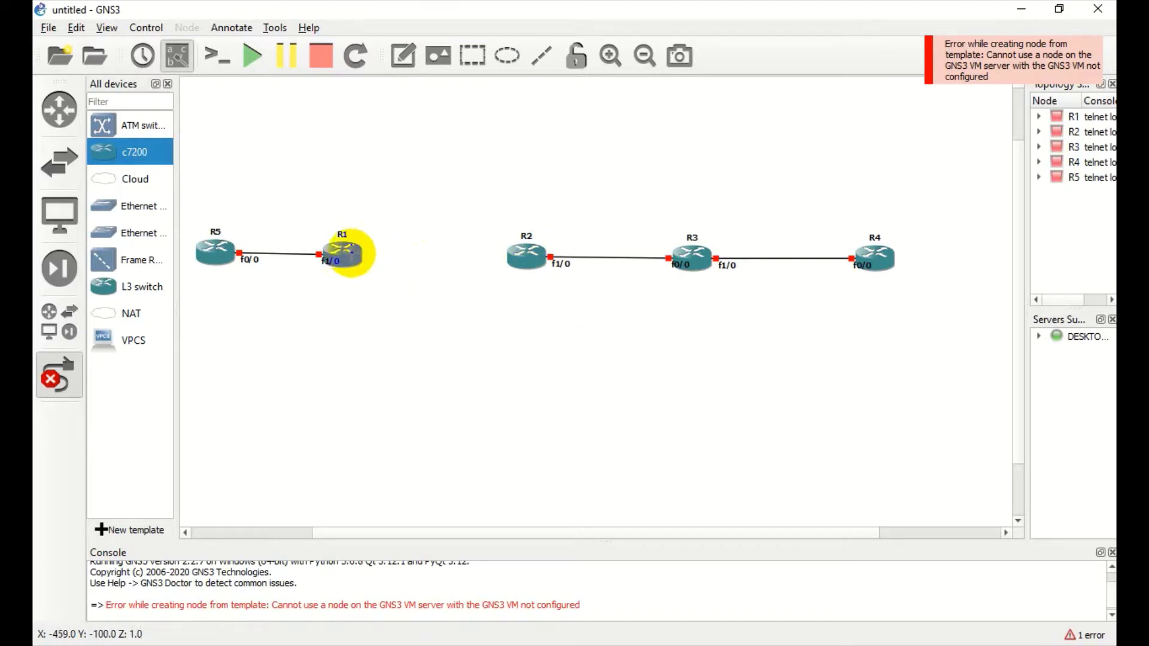
click(352, 253)
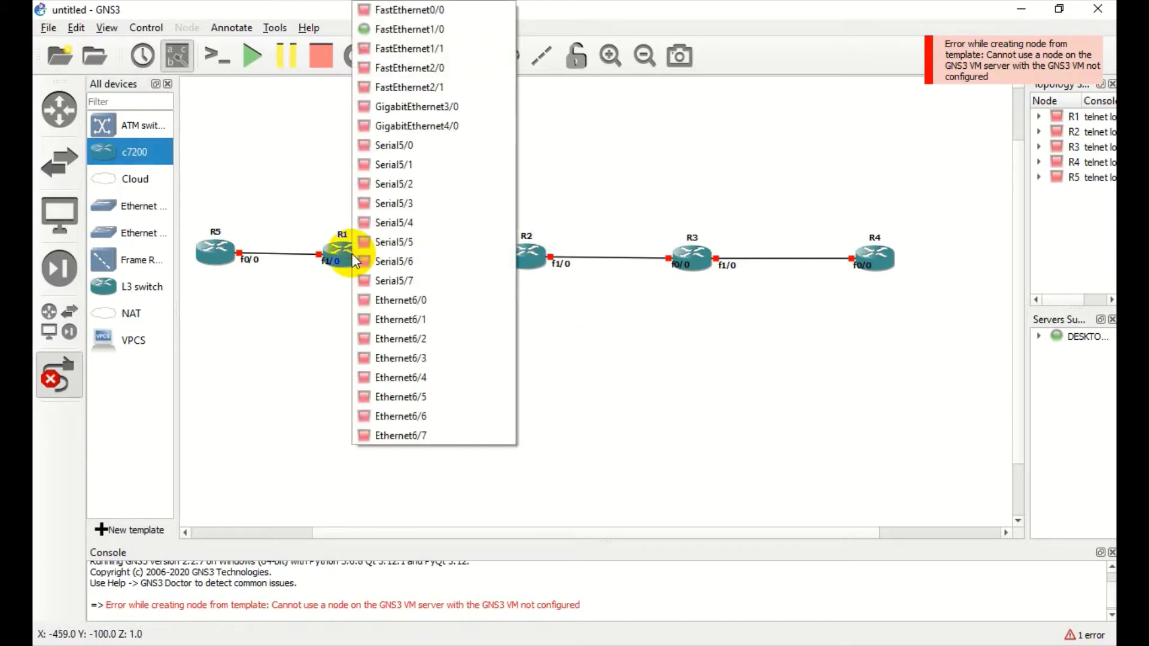
click(407, 50)
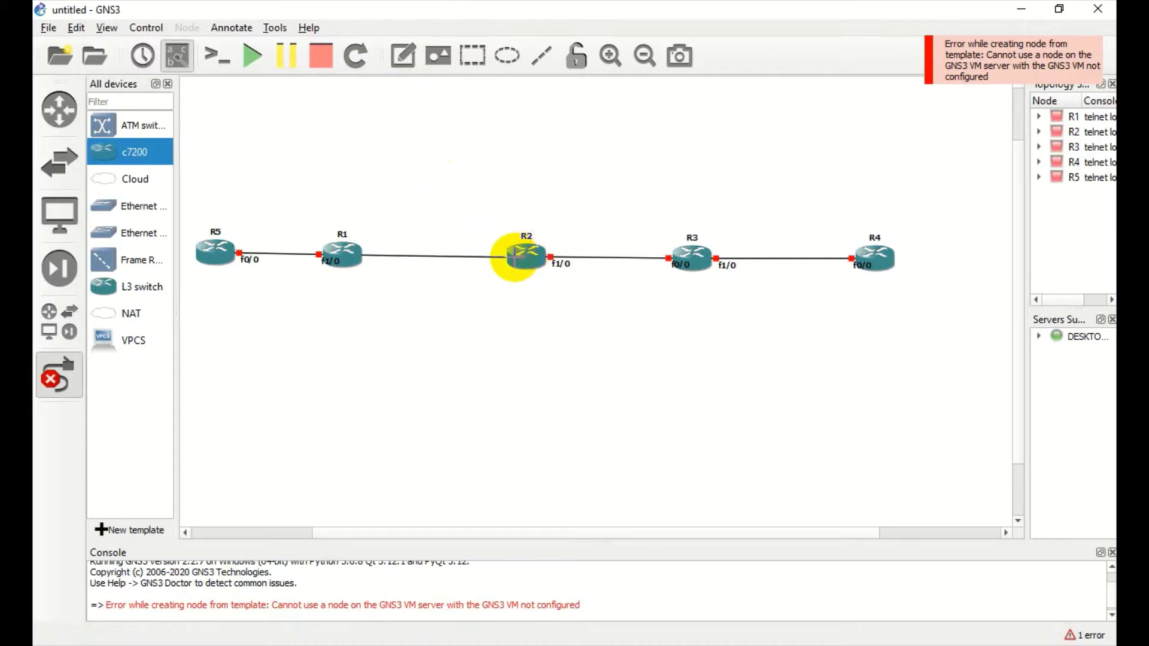
click(515, 258)
click(567, 49)
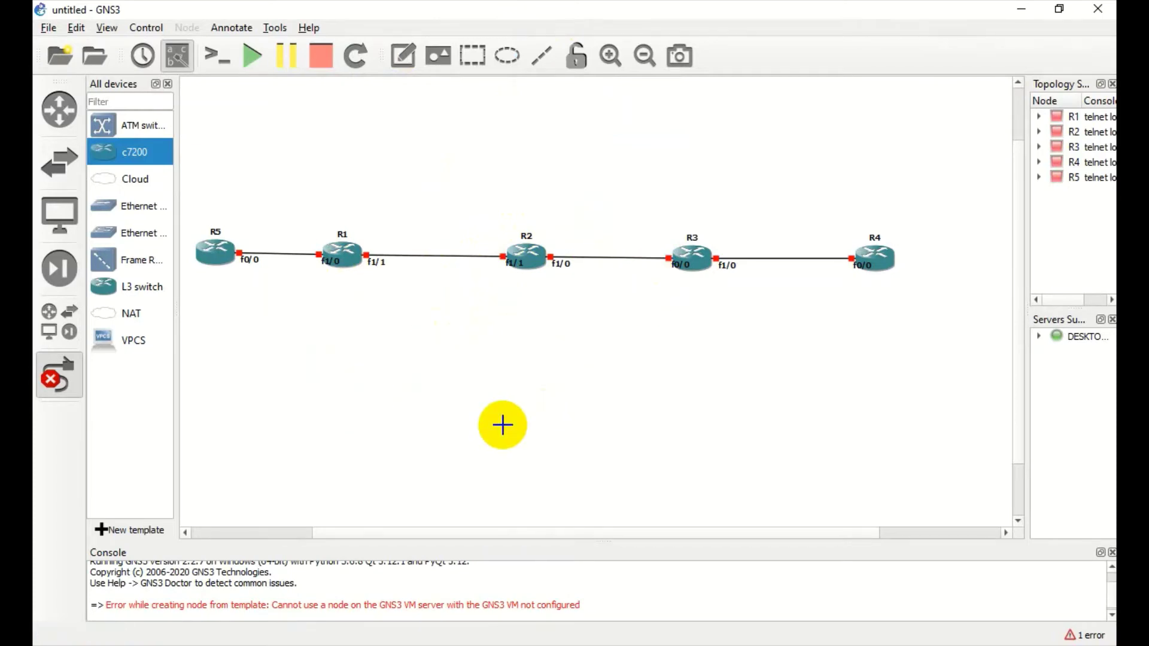
Step: Stop adding links, switch to the PowerPoint presentation and copy the "Daisy chain Topology" bullet text
click(56, 356)
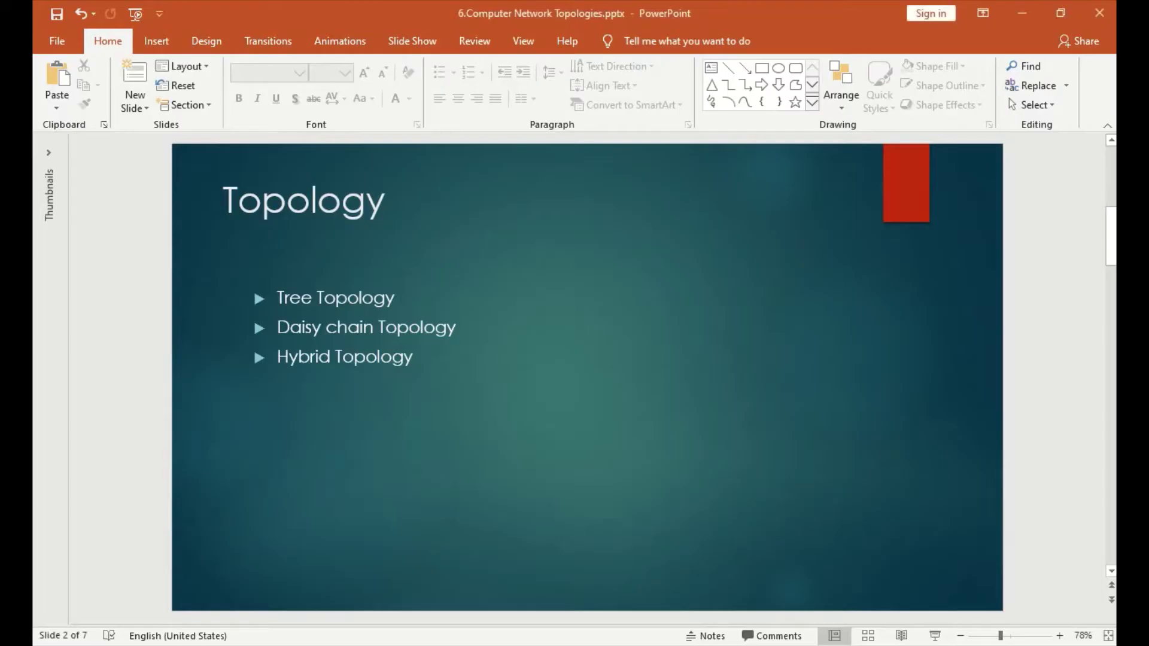
click(285, 298)
click(374, 331)
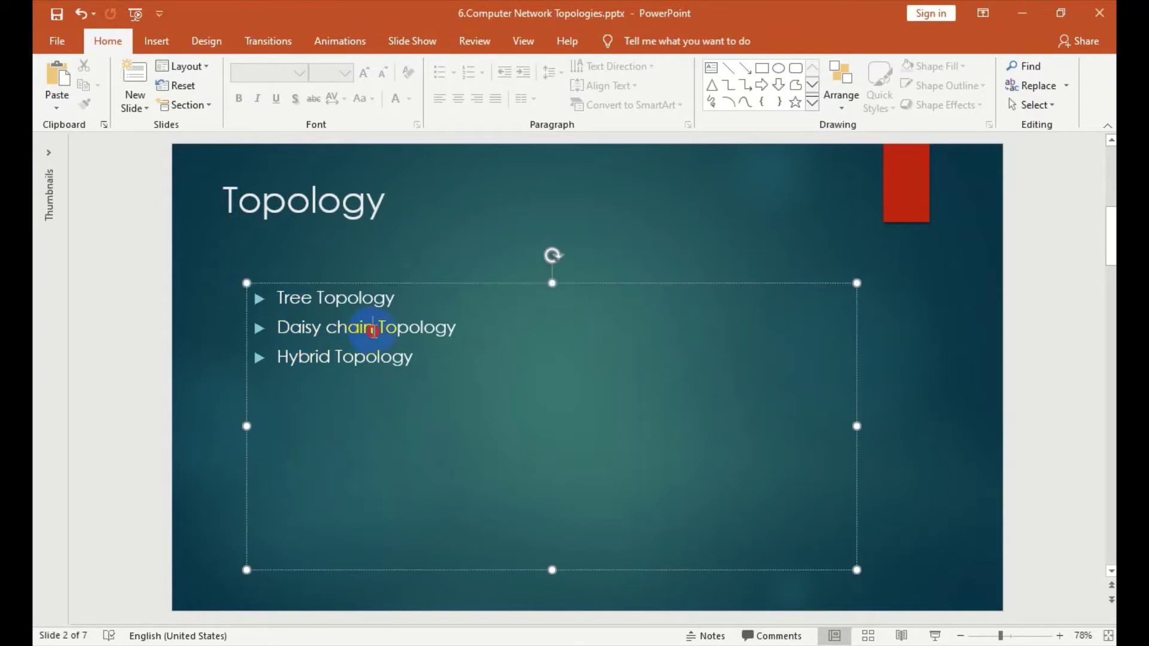
click(249, 337)
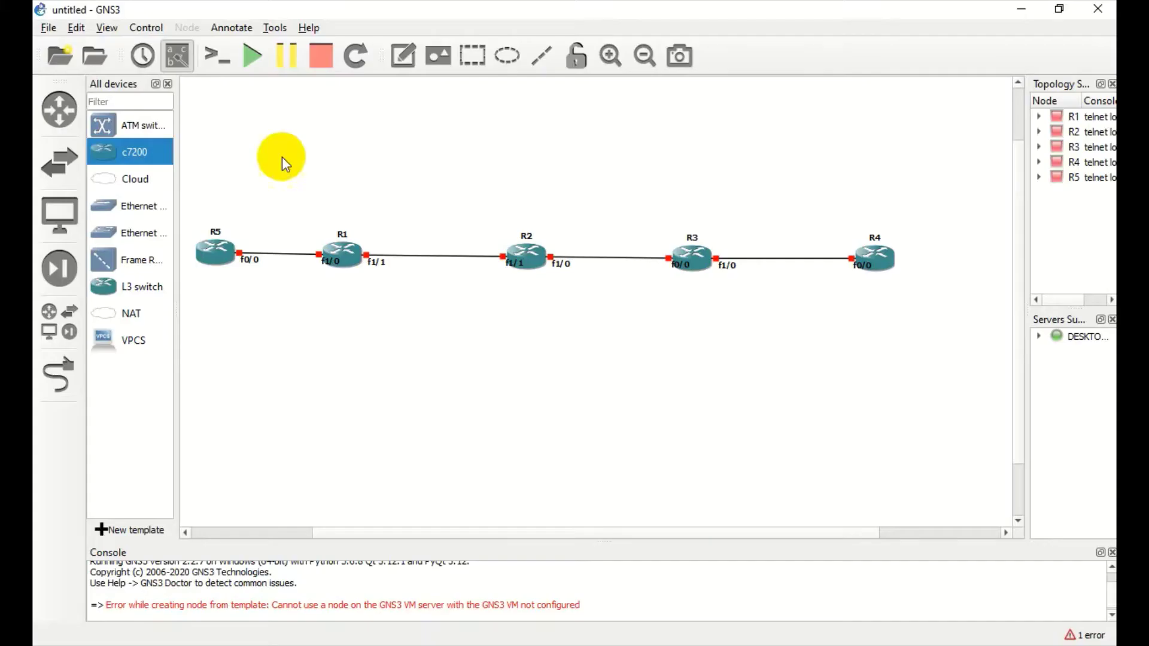
Step: In GNS3, add a note below the R1–R2 link and paste the copied "Daisy chain Topology" text into it
click(403, 55)
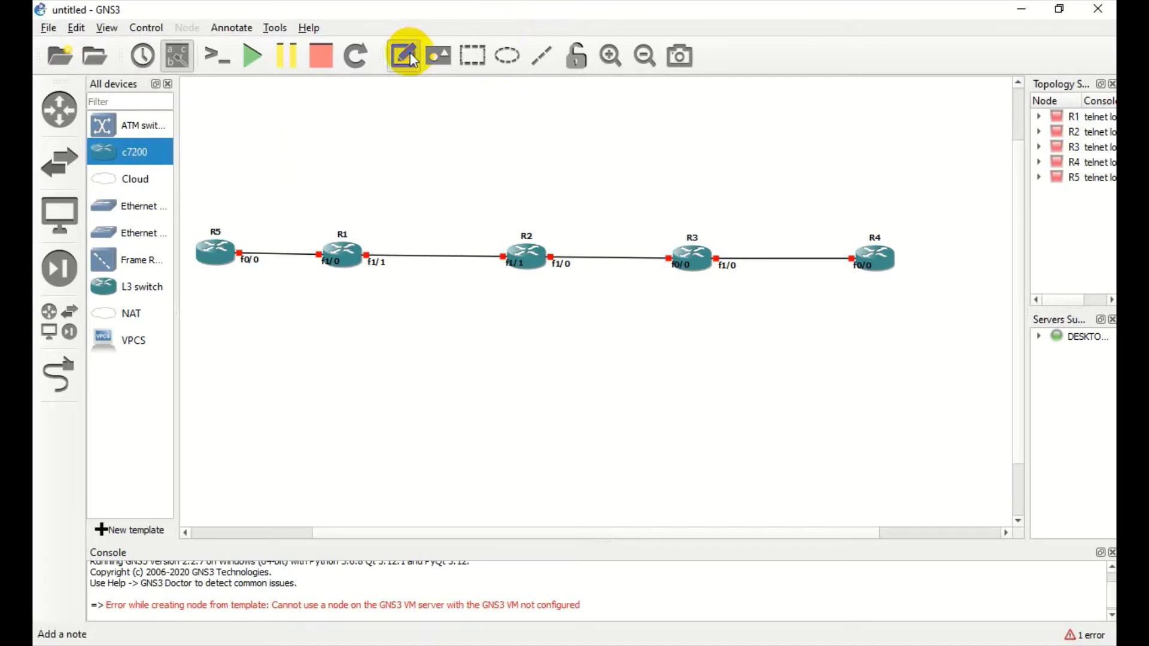
click(450, 327)
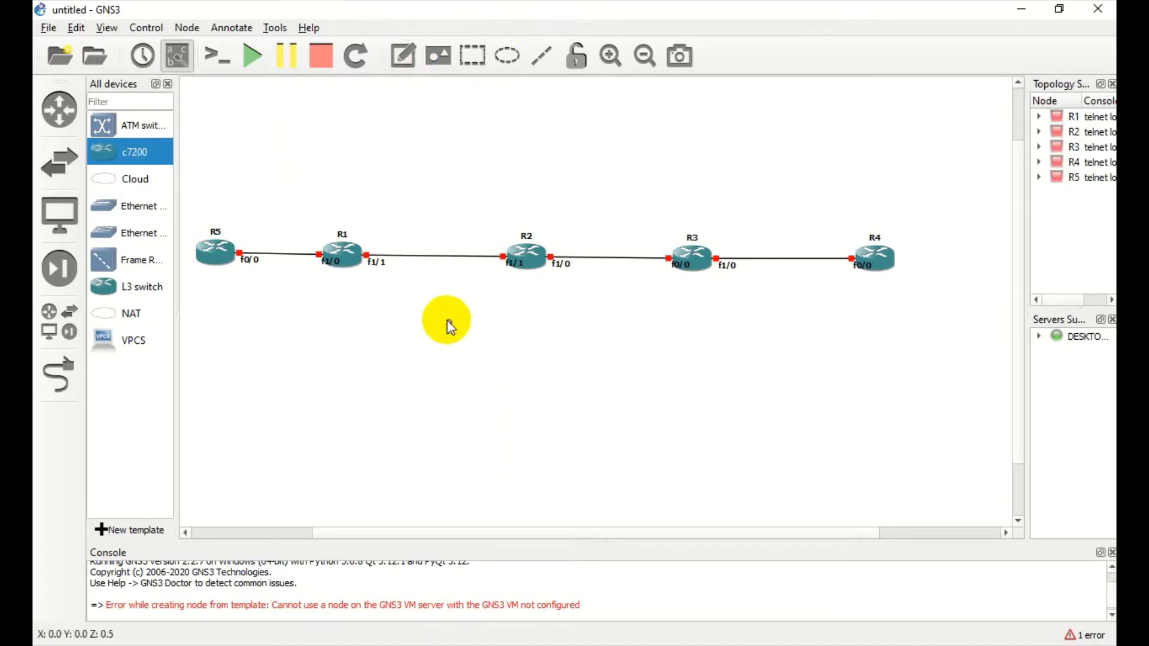
click(501, 333)
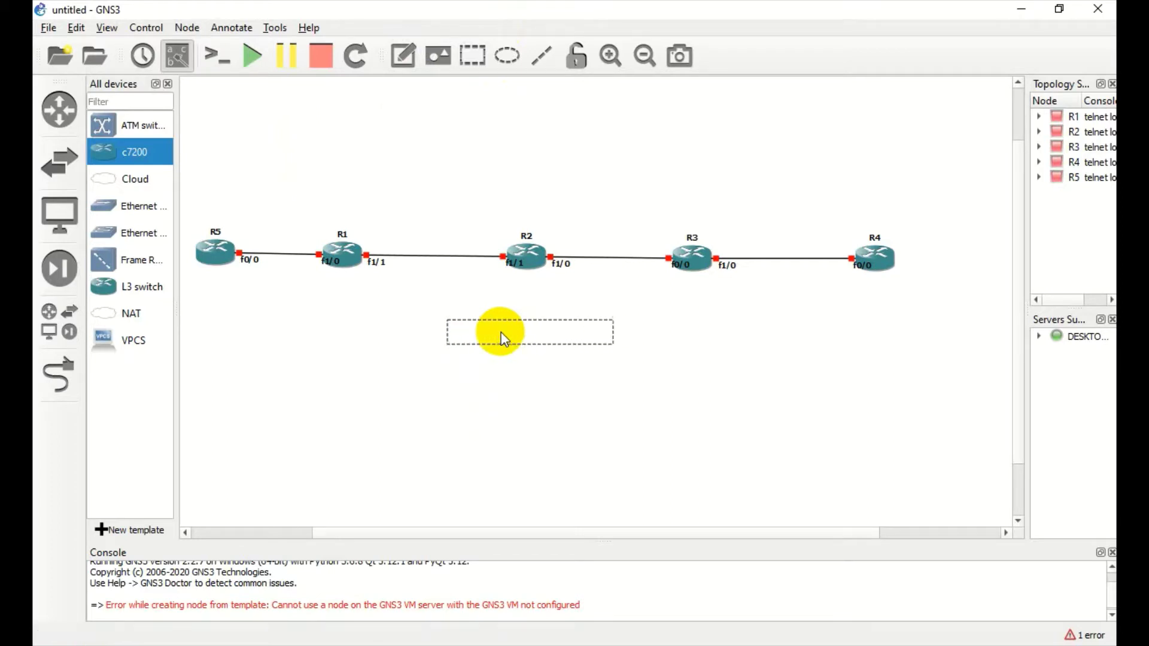
key(ctrl+a)
key(BackSpace)
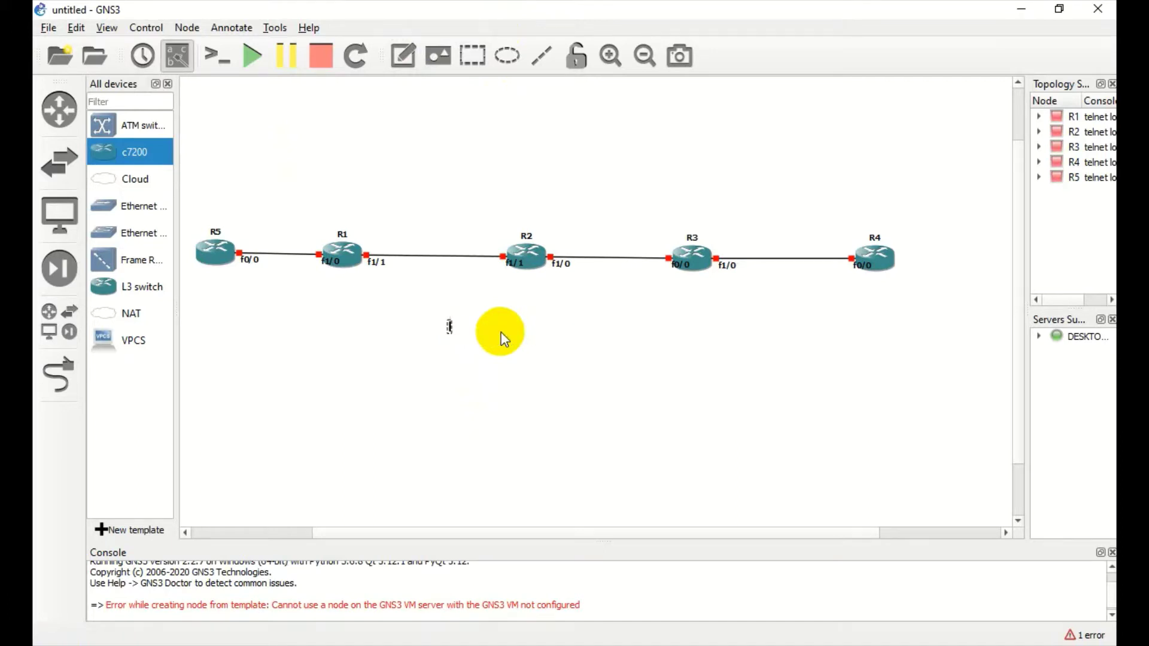
key(ctrl+v)
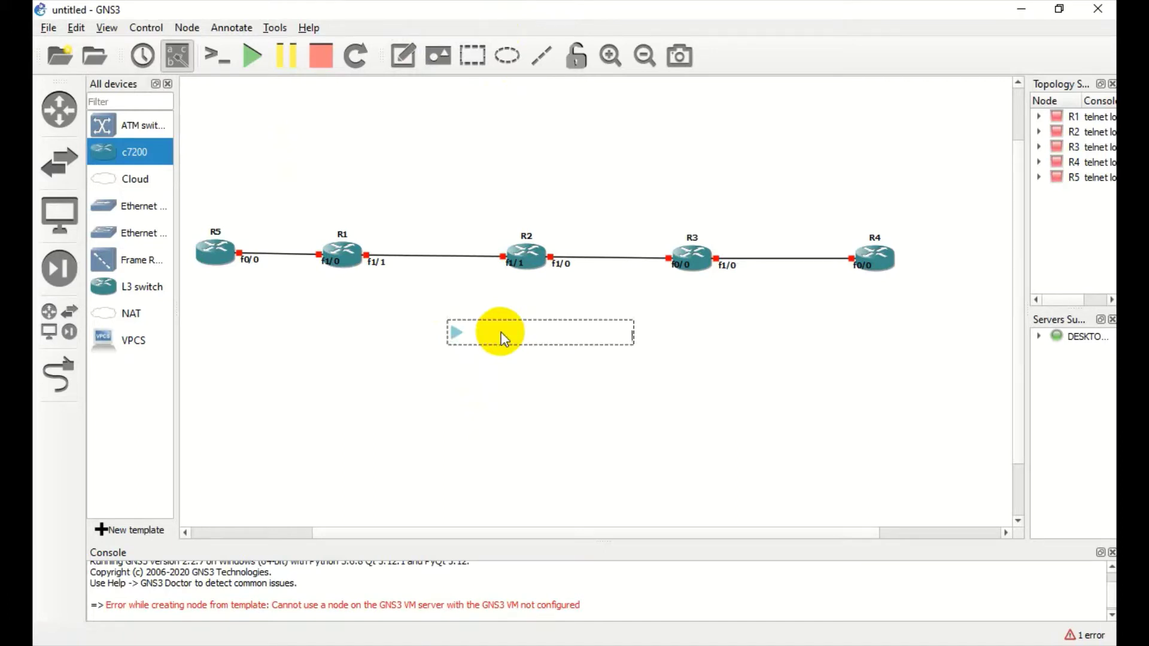
Step: Delete the bullet mark and the leading characters of the pasted text in the note
click(466, 332)
key(BackSpace)
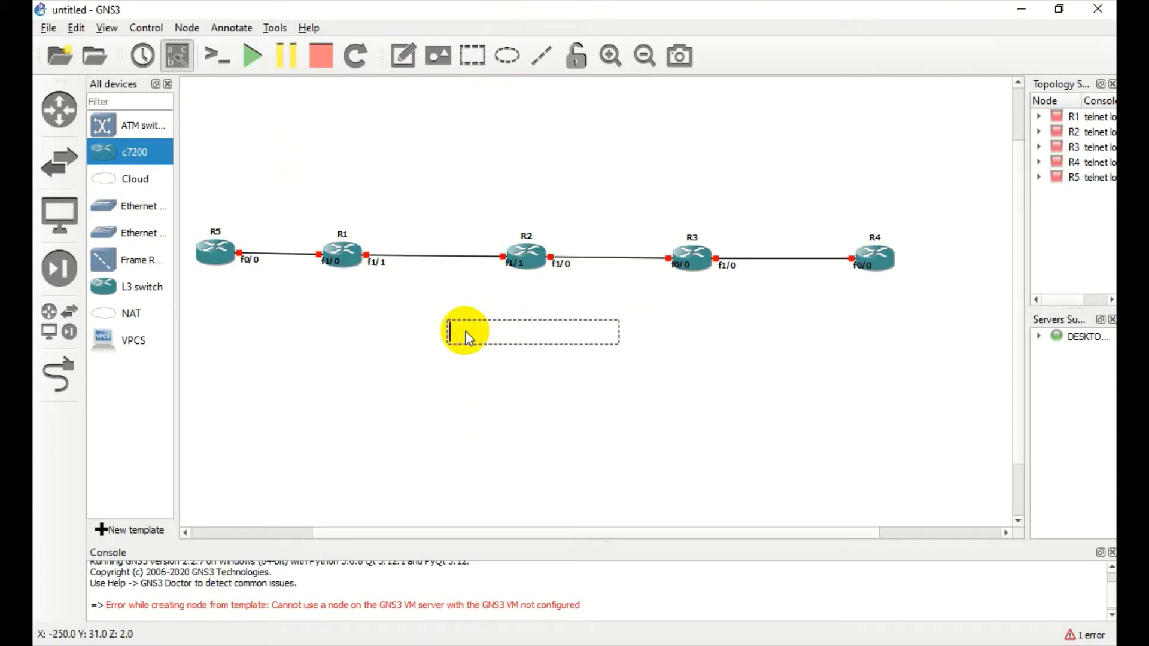
key(Delete)
key(Delete)
key(Delete)
key(Delete)
key(Delete)
key(Delete)
key(Delete)
key(Delete)
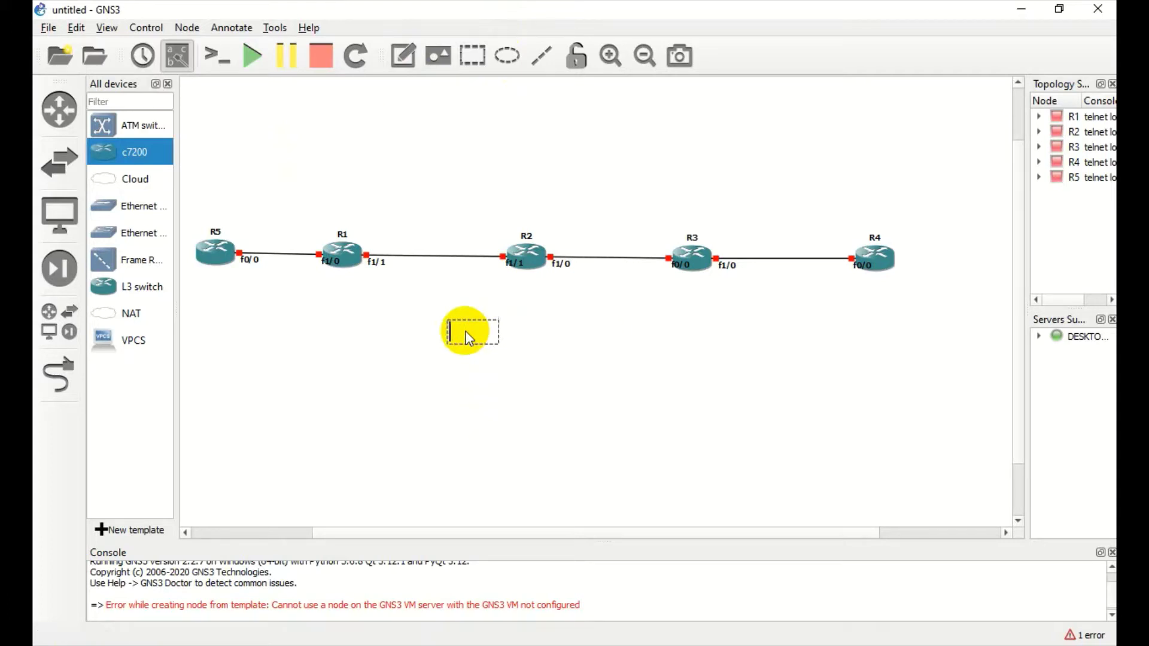
key(Delete)
Step: Undo the deletions in the note, erase all of its pasted text and discard the empty note
key(ctrl+z)
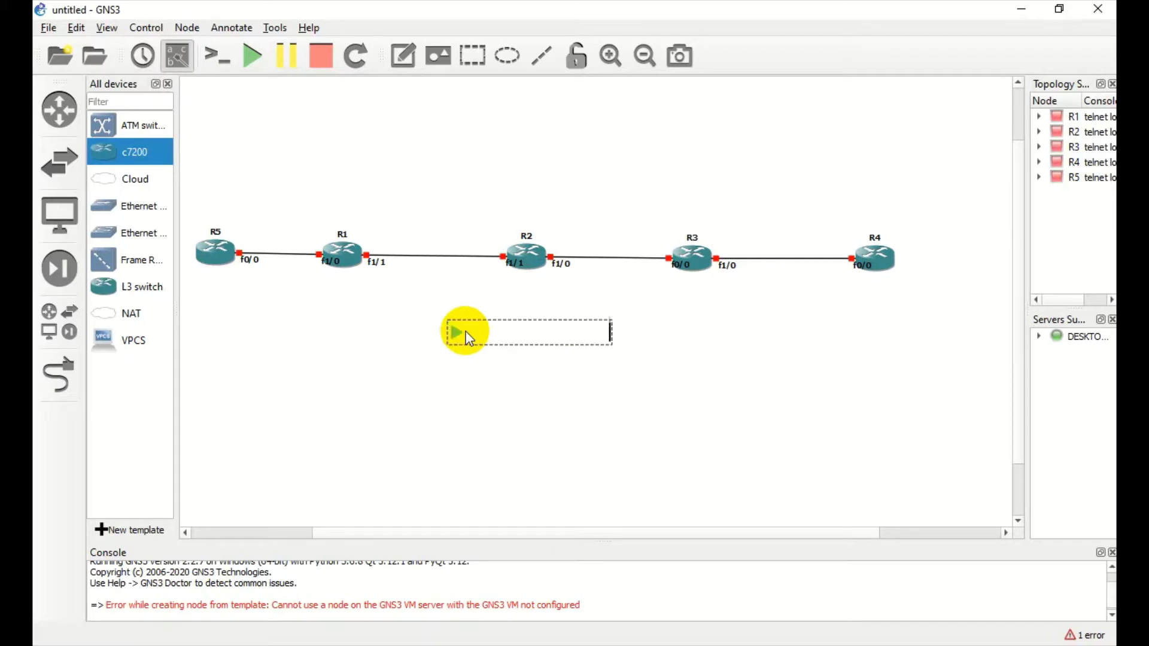
key(BackSpace)
key(BackSpace)
key(BackSpace)
key(BackSpace)
key(BackSpace)
key(BackSpace)
key(BackSpace)
key(BackSpace)
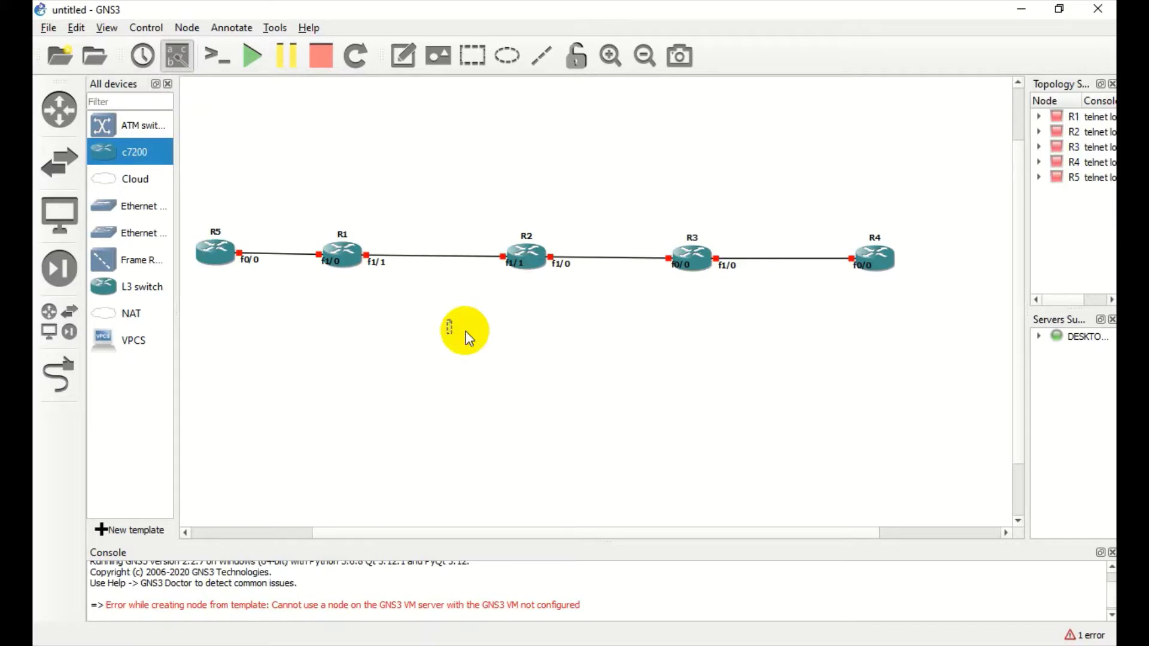
click(480, 295)
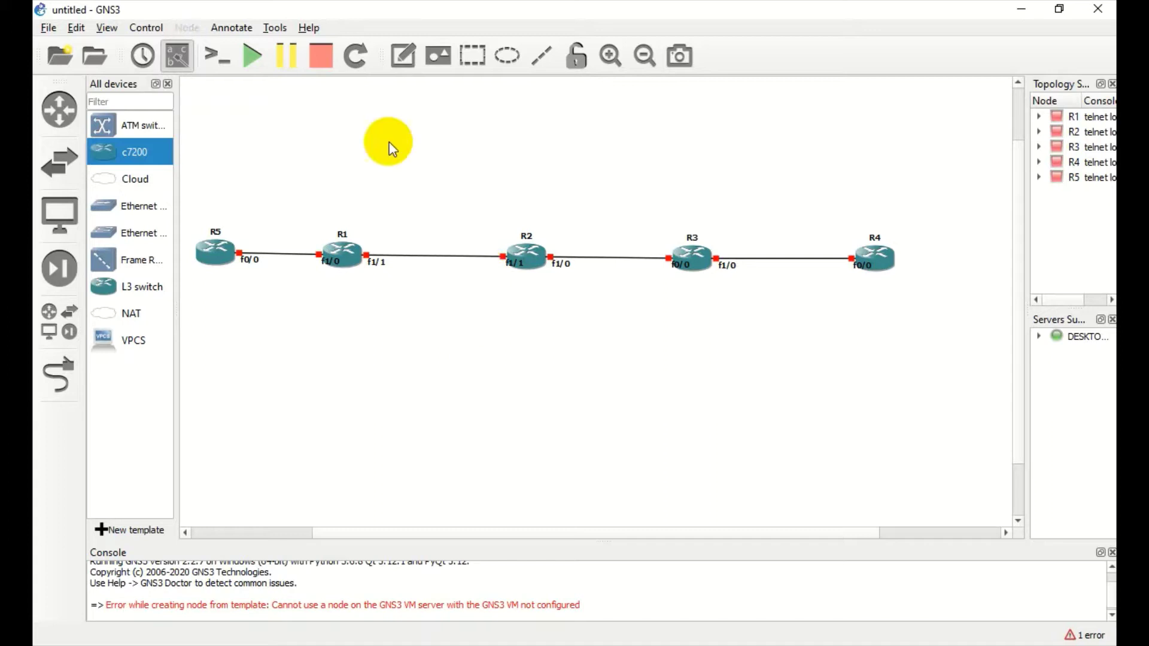
Step: Add a note reading "Daisy Chain Topology" below the link between R1 and R2
click(402, 296)
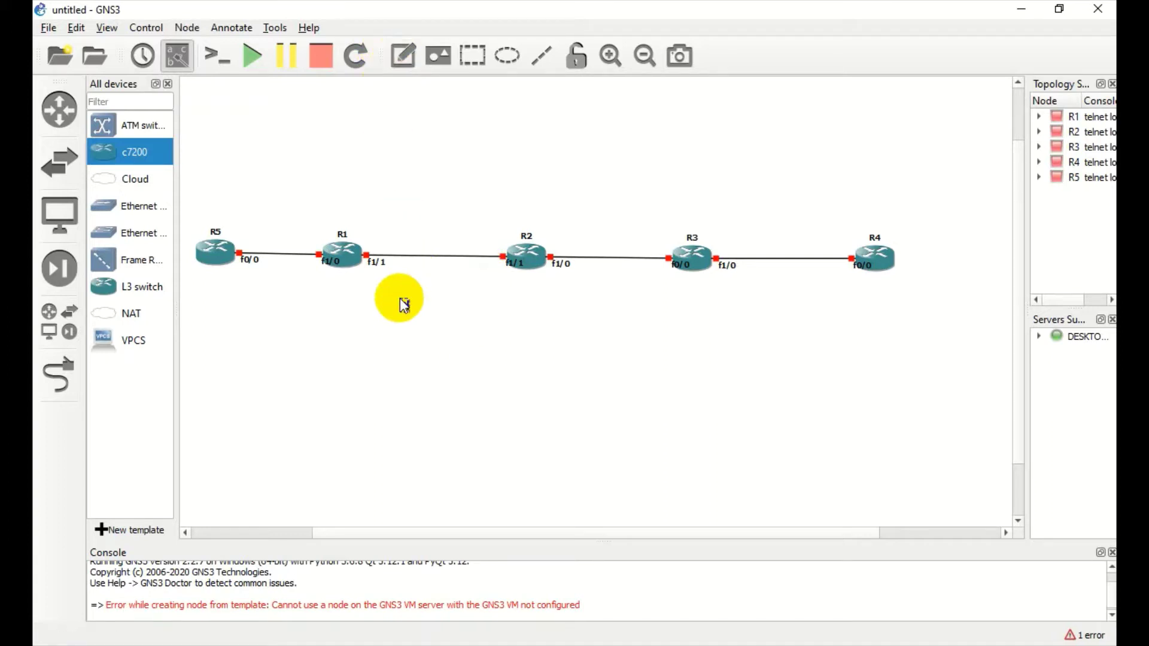
text(Daisy Chain Topol)
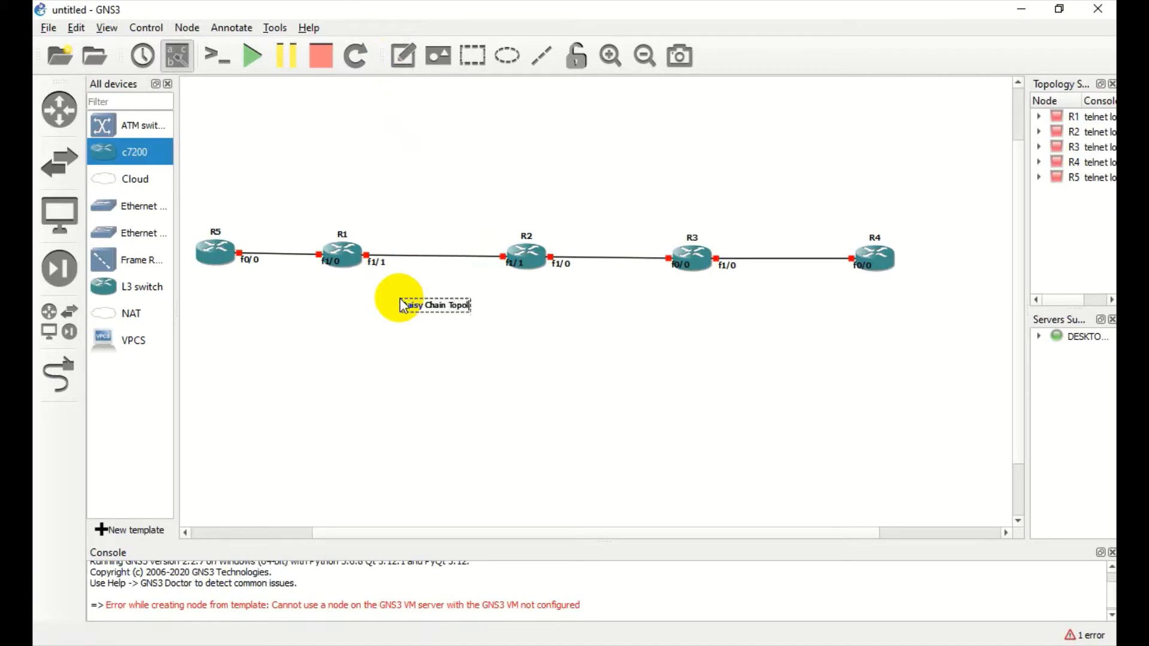
text(ogy)
click(354, 359)
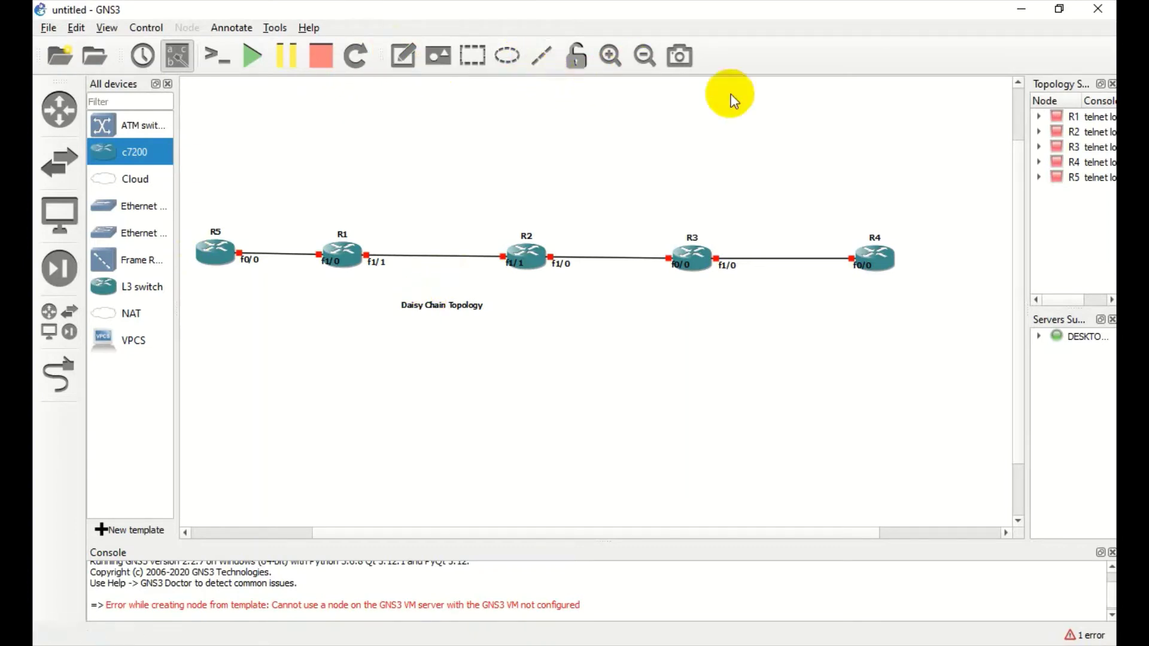
Step: Move the "Daisy Chain Topology" note so that it sits beneath router R2, and deselect it
drag(925, 283, 185, 191)
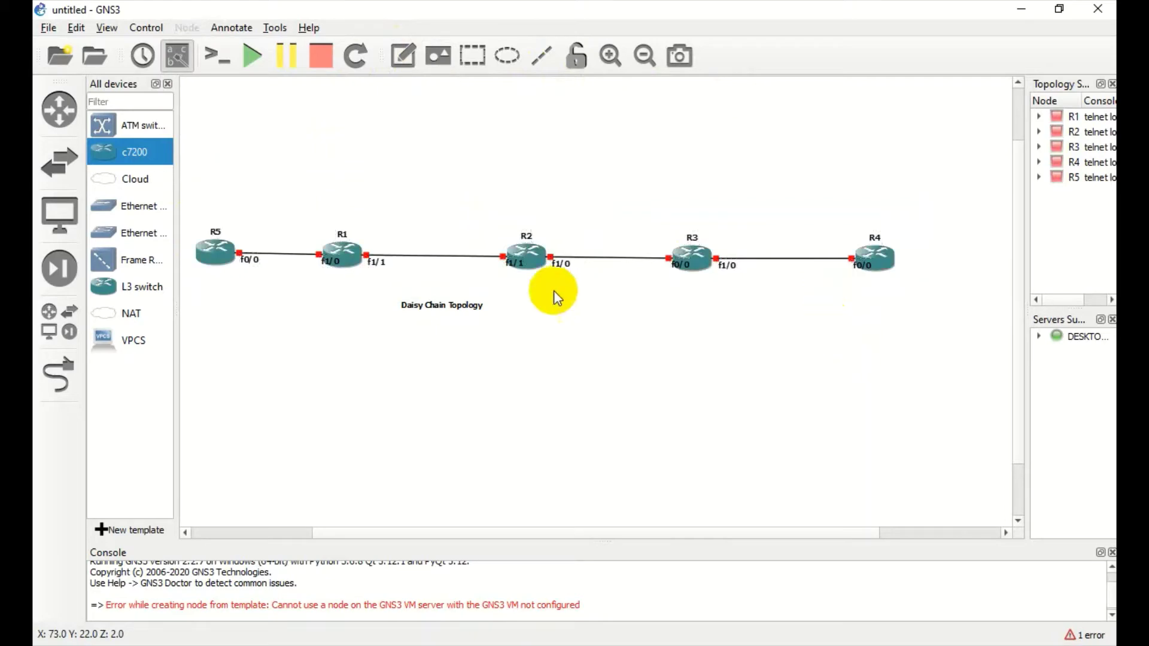
click(456, 304)
drag(457, 304, 525, 313)
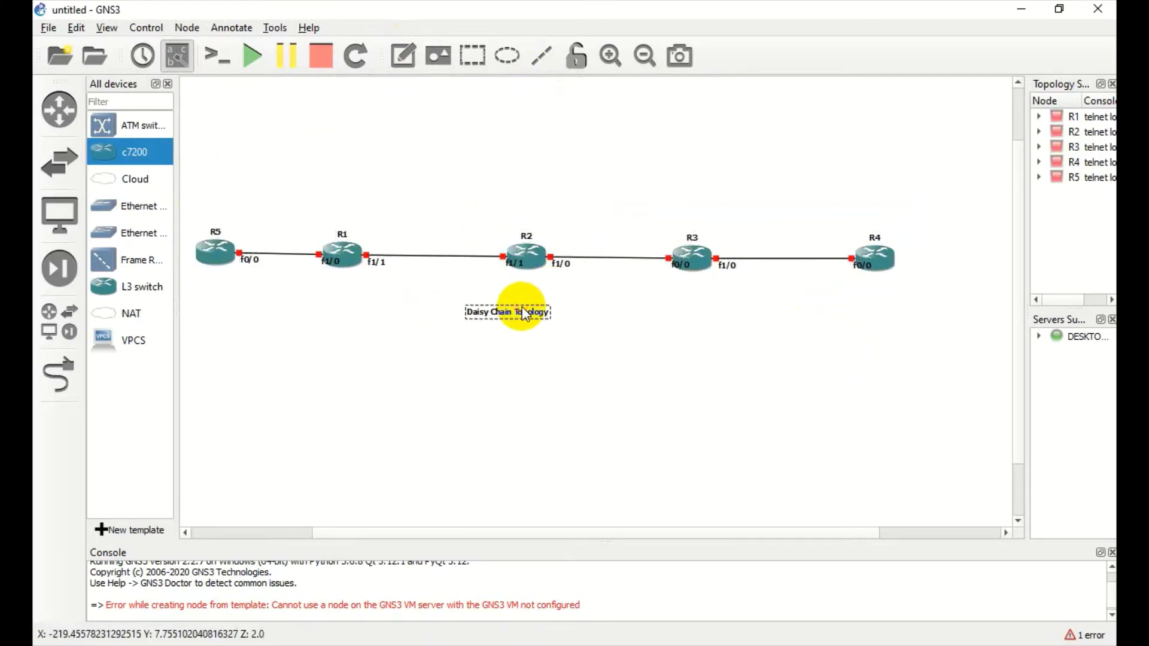
click(489, 381)
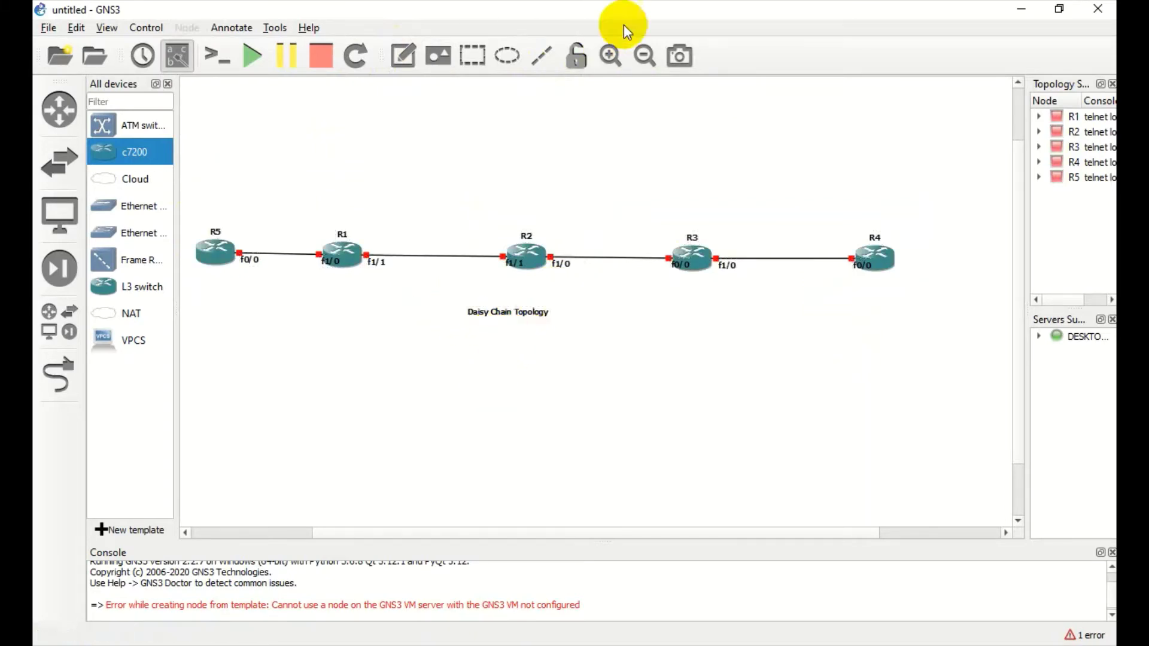
click(616, 53)
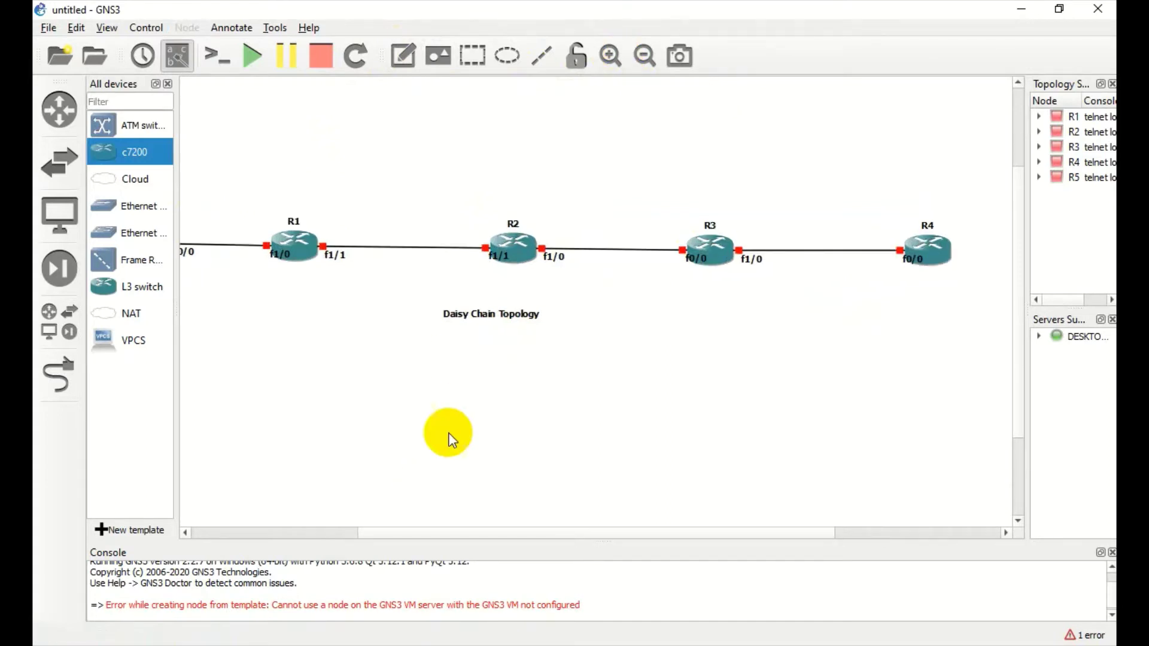
scroll(450, 429, left, 3)
scroll(450, 429, right, 5)
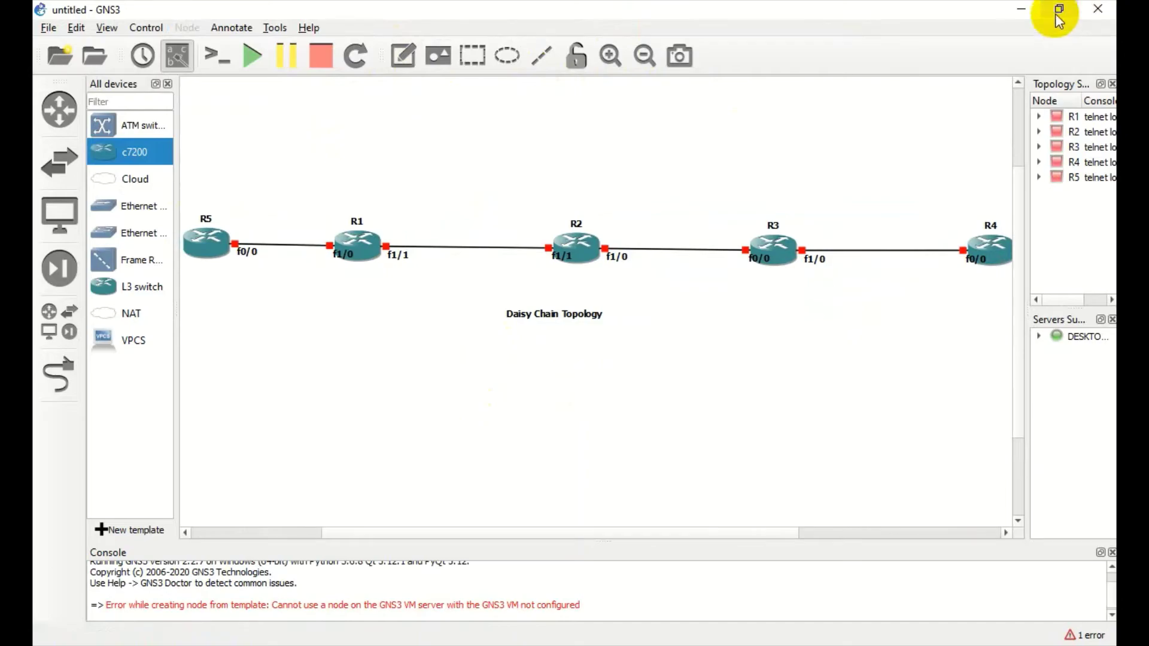
Step: Switch to the PowerPoint presentation and highlight the "Hybrid Topology" bullet on the Topology slide
click(1024, 10)
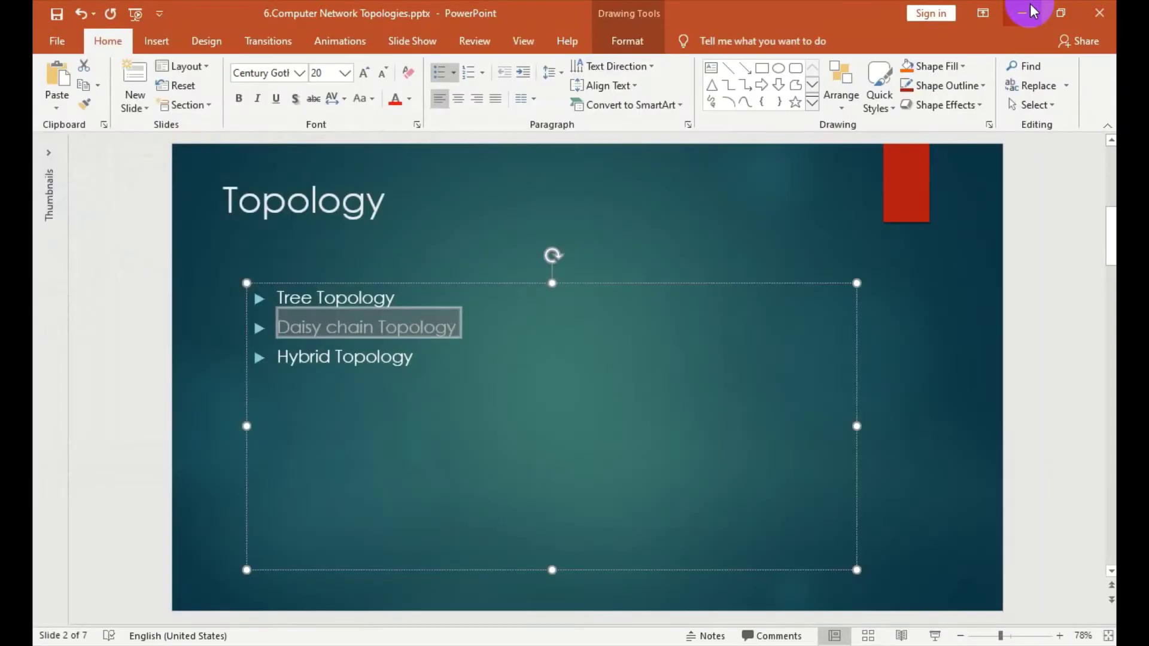
click(574, 351)
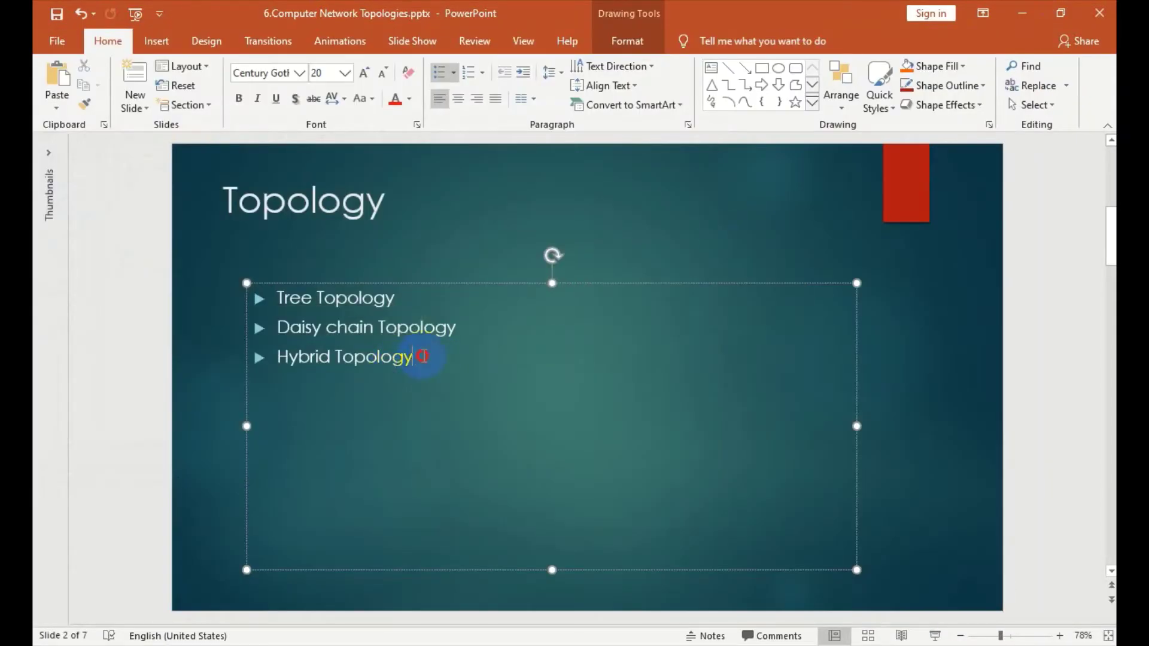
drag(422, 357, 277, 357)
click(204, 384)
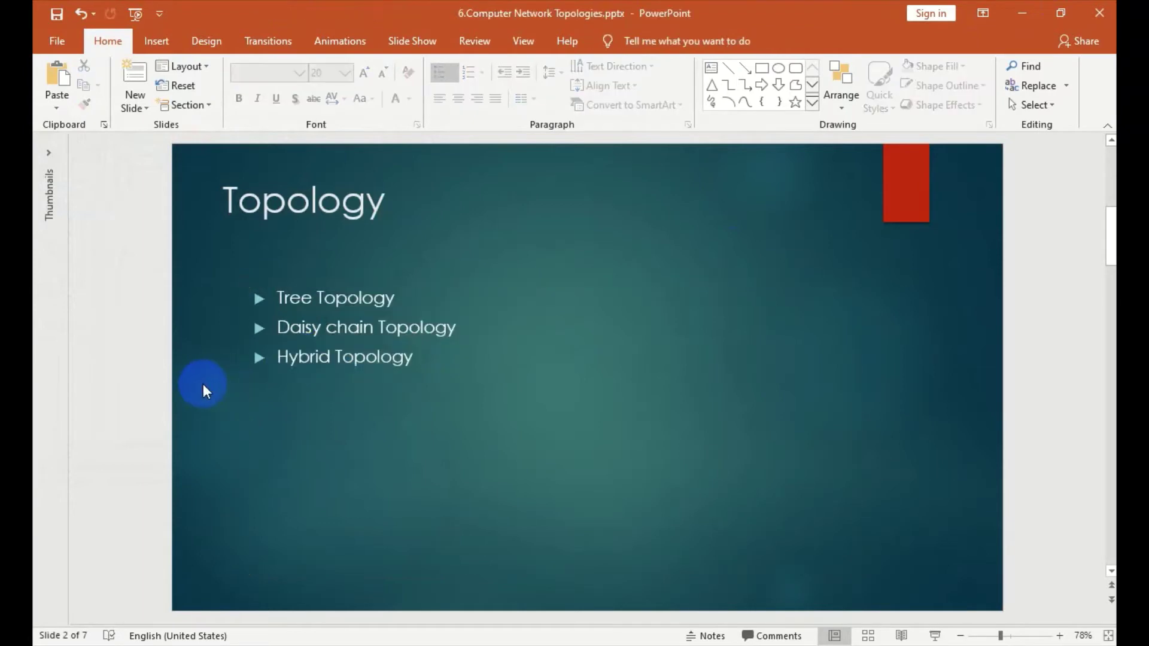
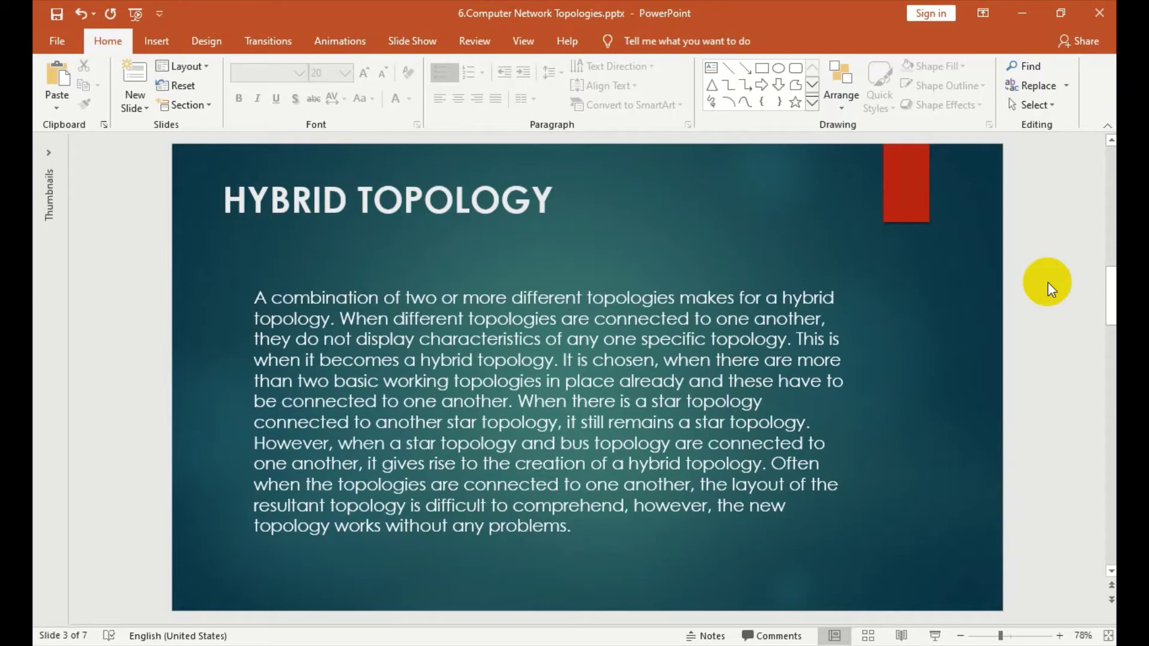
Step: Review the hybrid topology slides, comparing the network diagram with the listed advantages and continuing to the disadvantages
scroll(1047, 282, down, 1)
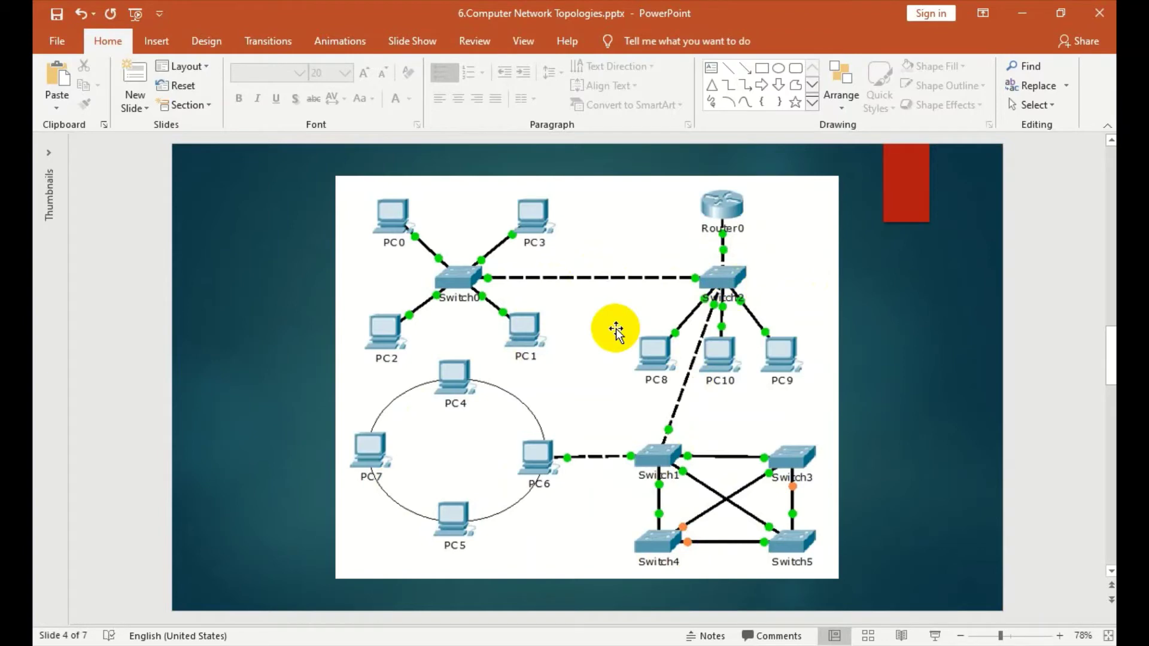
scroll(616, 328, down, 1)
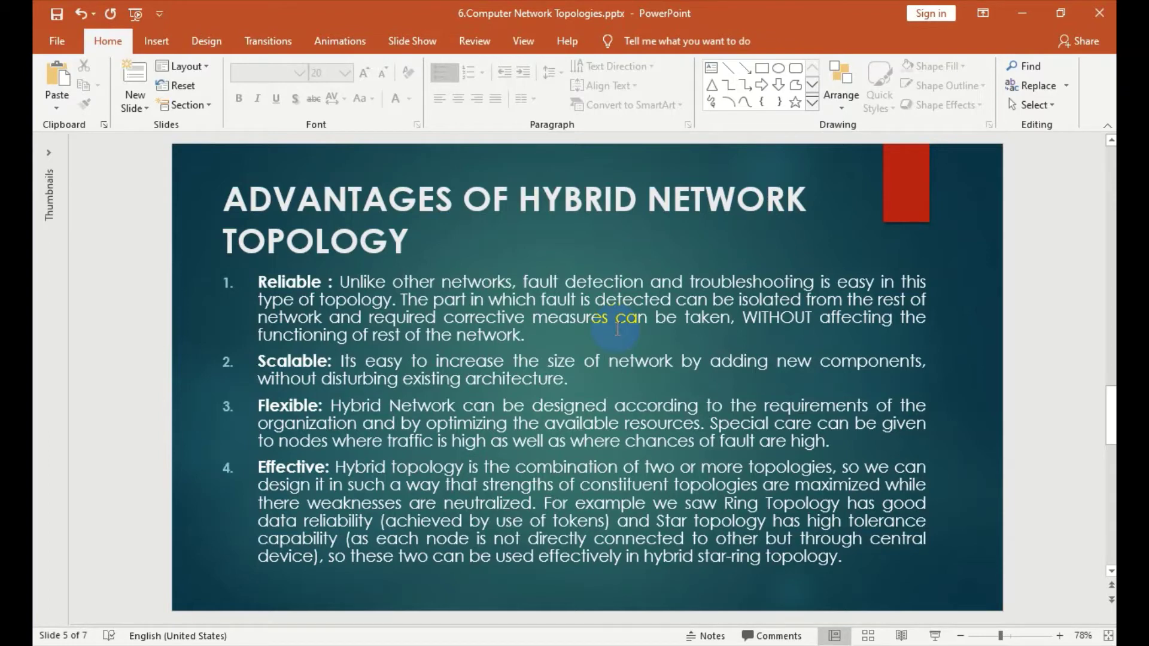
scroll(617, 327, up, 1)
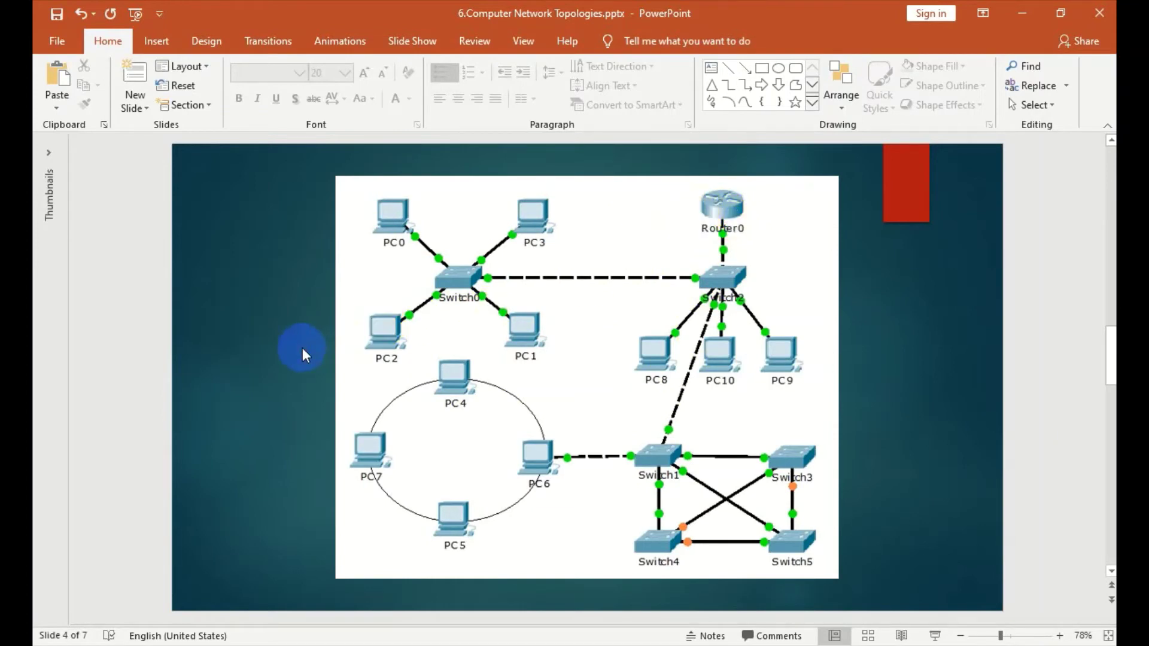
scroll(303, 347, down, 2)
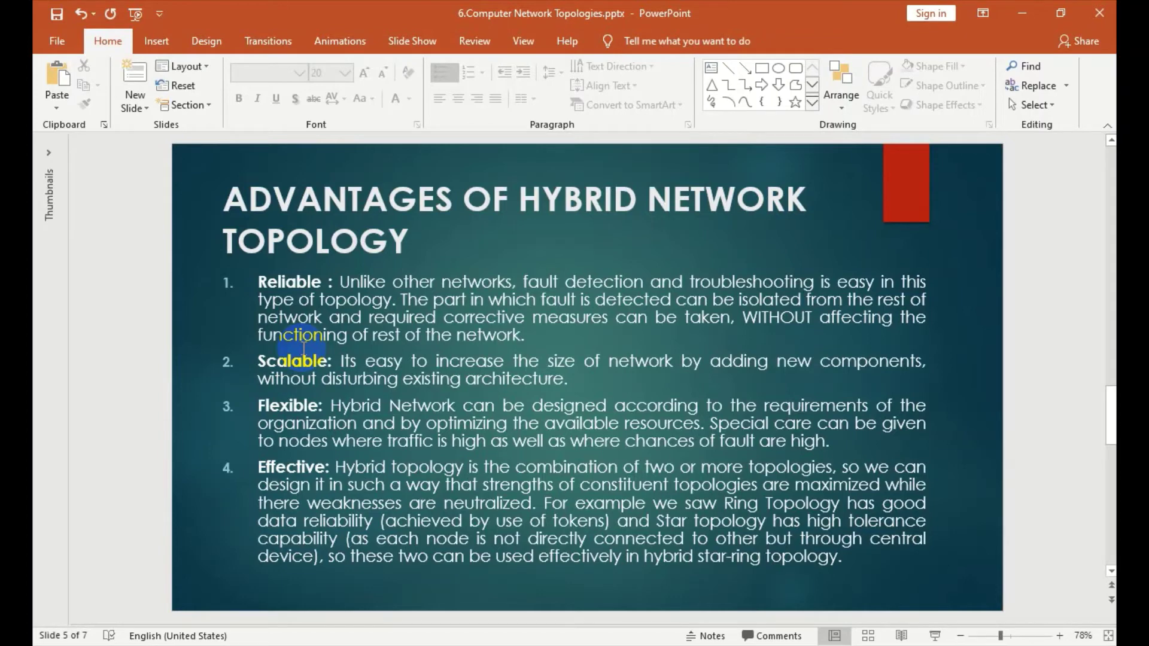
scroll(304, 347, up, 1)
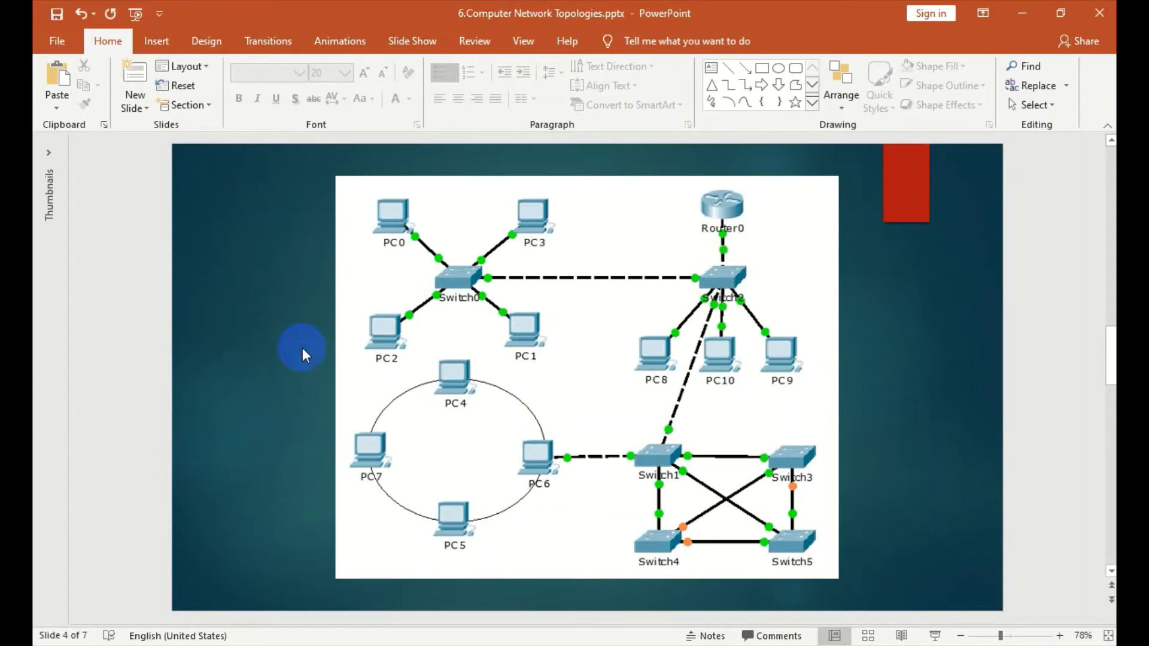
scroll(303, 347, down, 1)
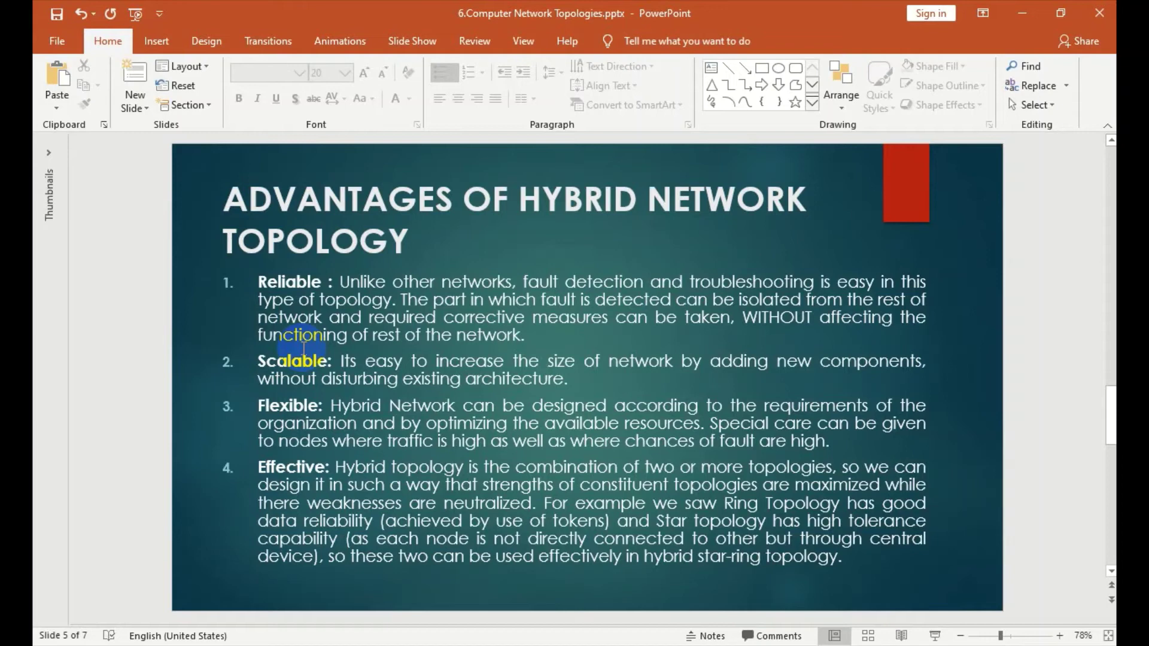
scroll(304, 348, up, 1)
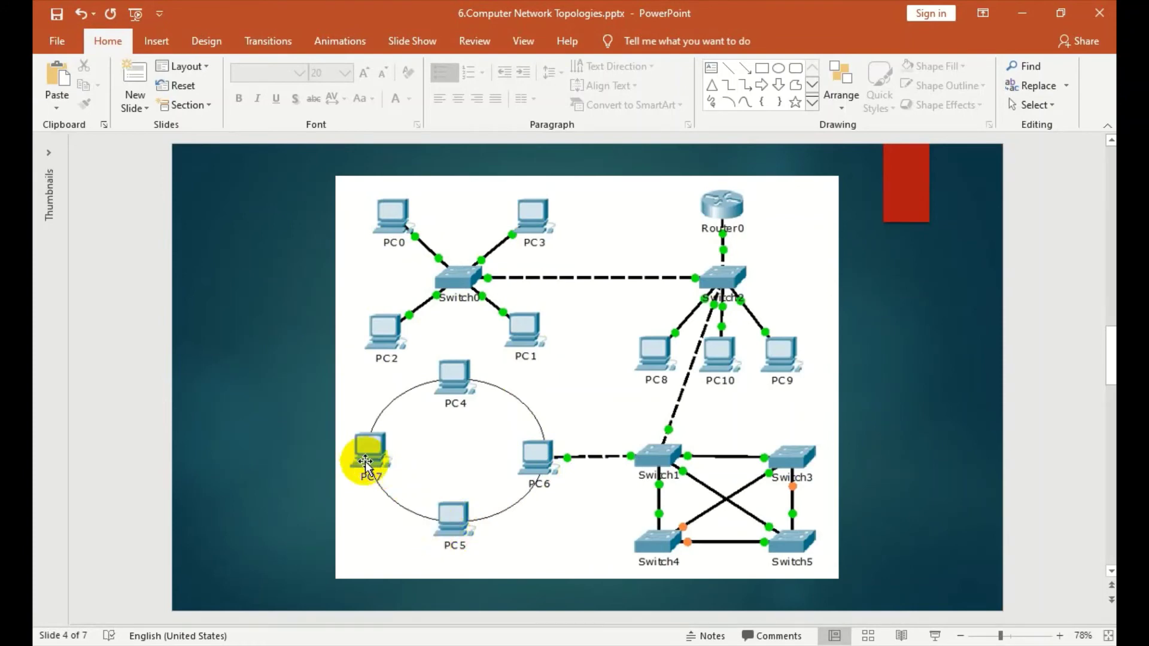
scroll(366, 462, down, 1)
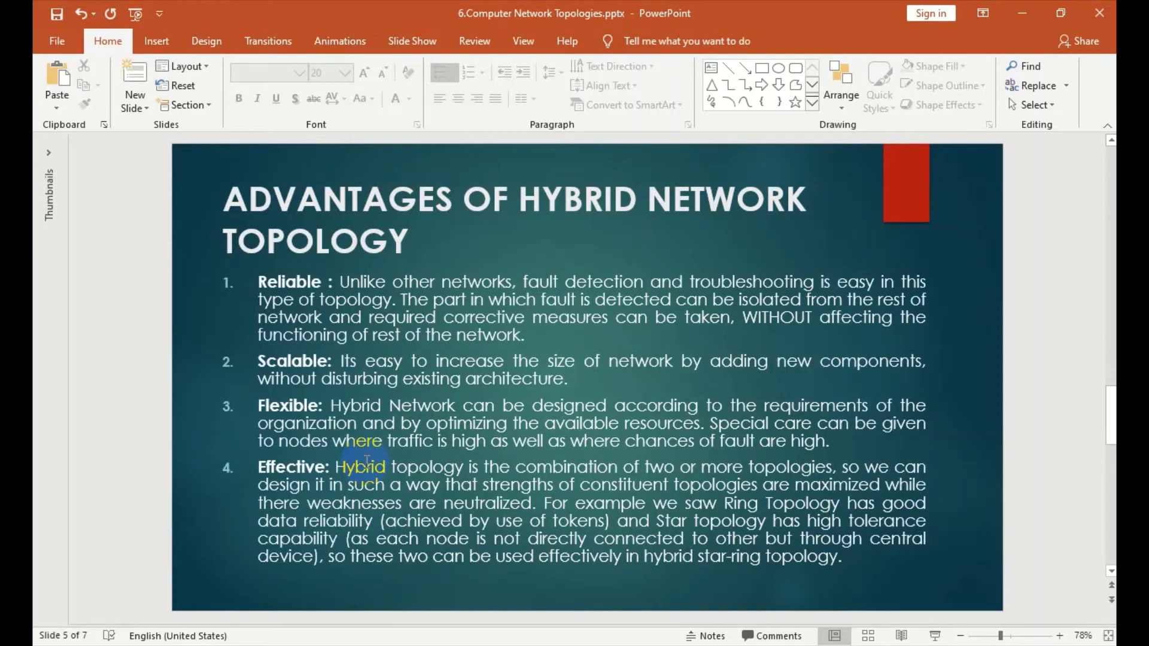
scroll(366, 461, down, 1)
scroll(367, 461, up, 1)
scroll(367, 460, down, 1)
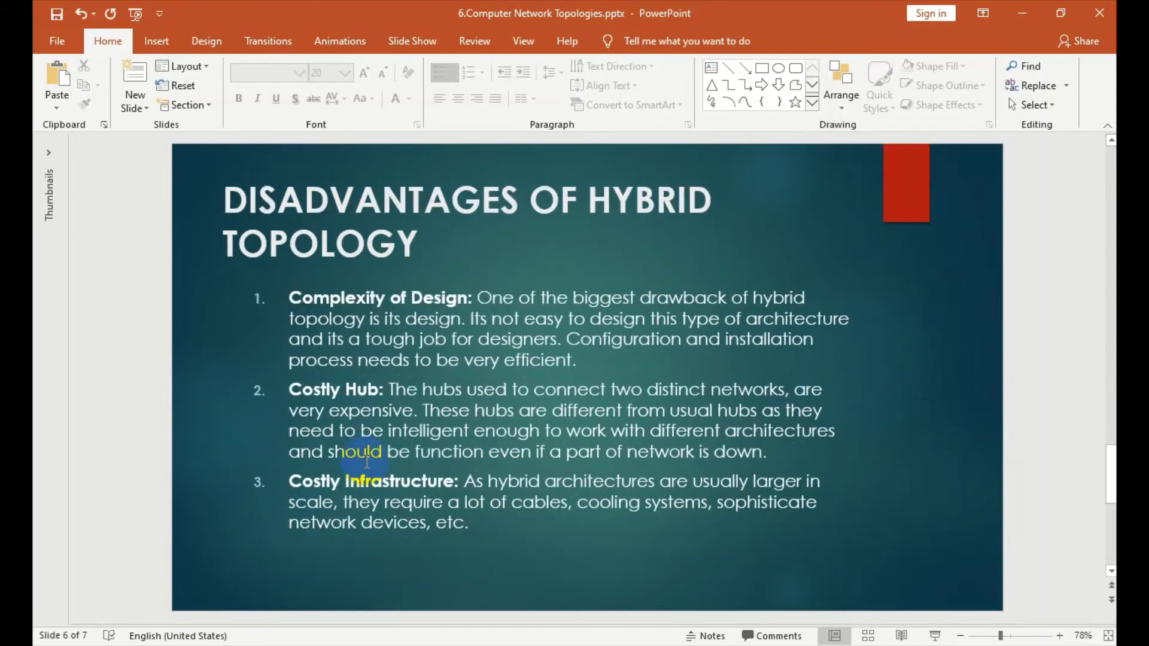